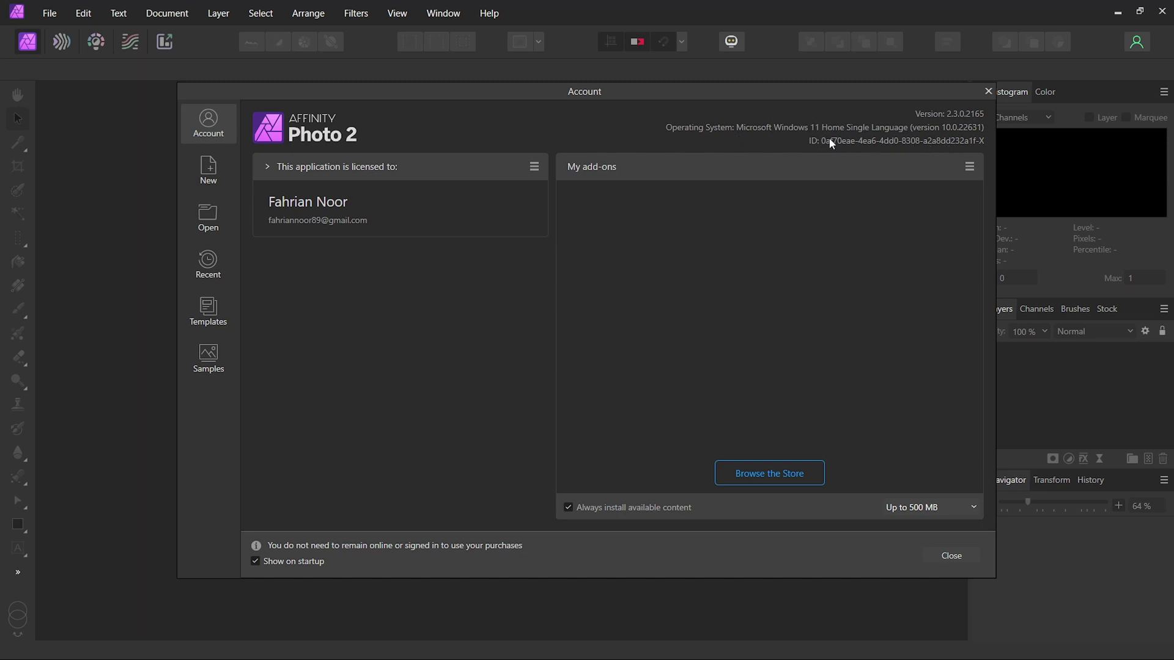
View the New, Open, Recent, Templates and Samples sections of the start-up window, closing the file browser without opening a file.
left_click(209, 166)
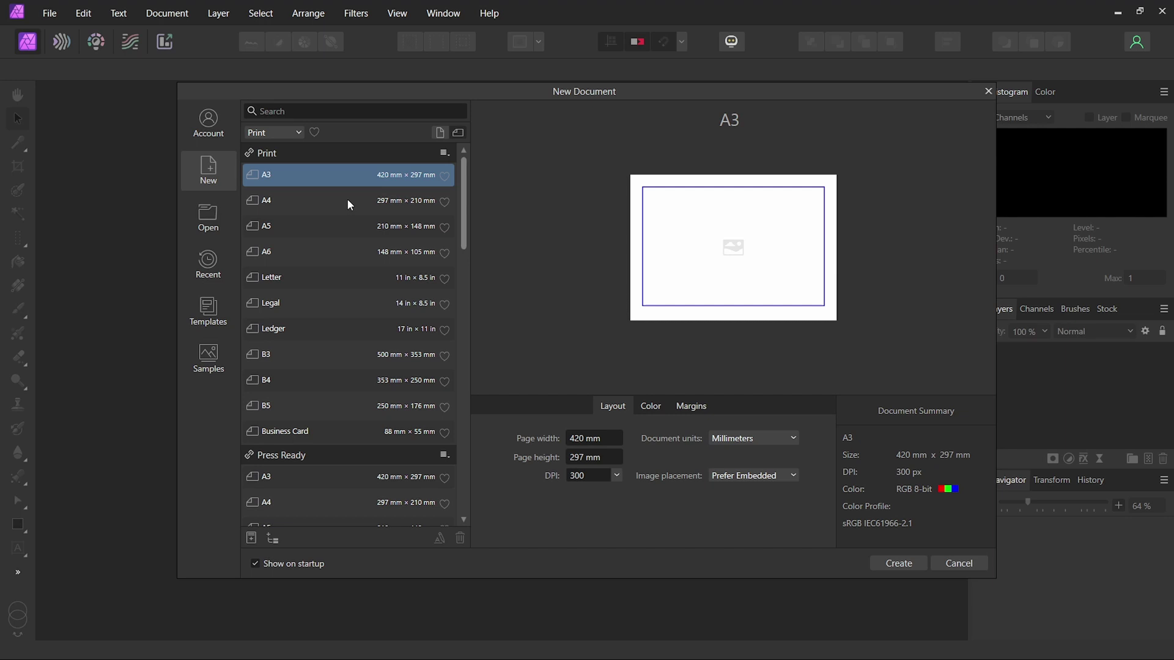
left_click(207, 220)
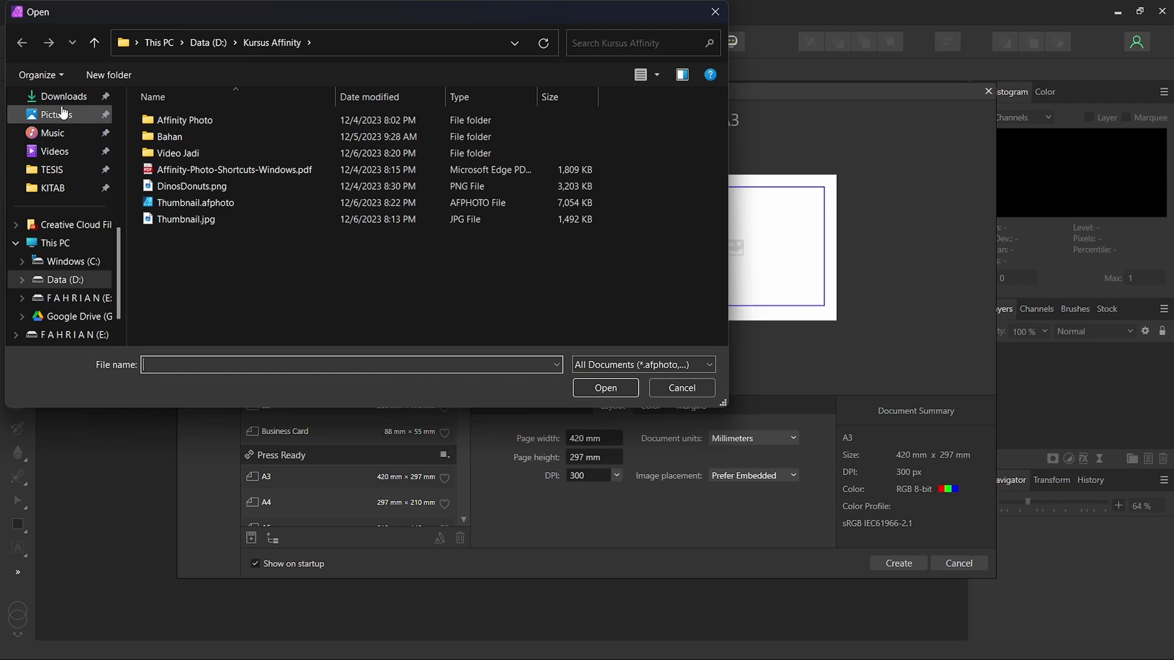
left_click(714, 11)
left_click(210, 283)
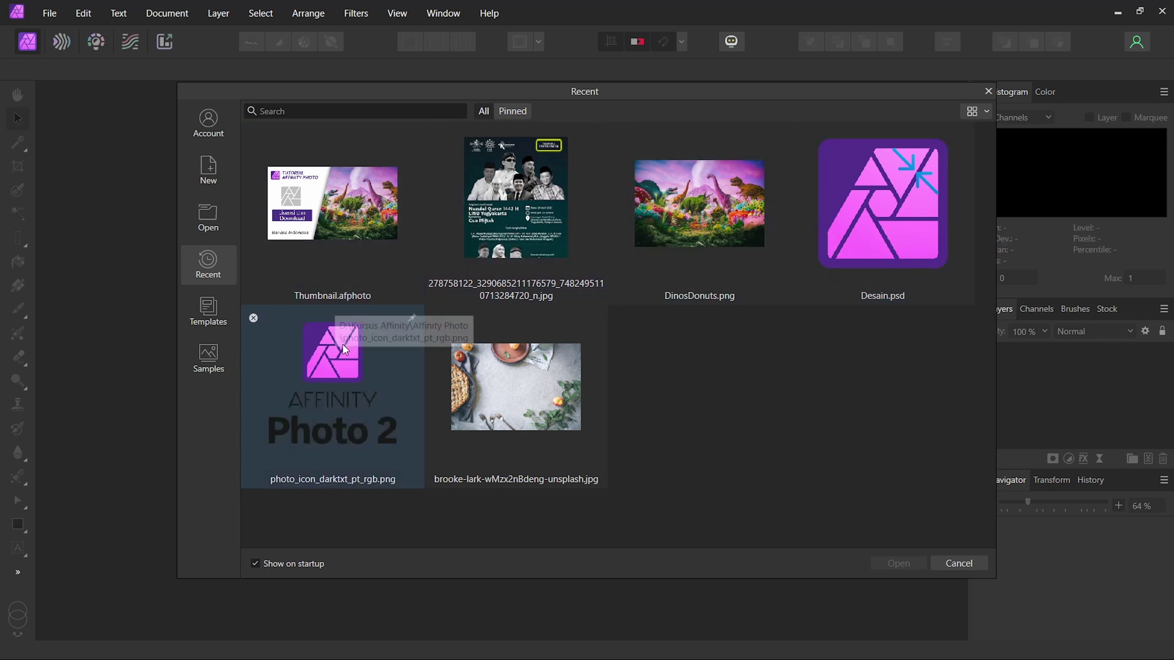
left_click(208, 316)
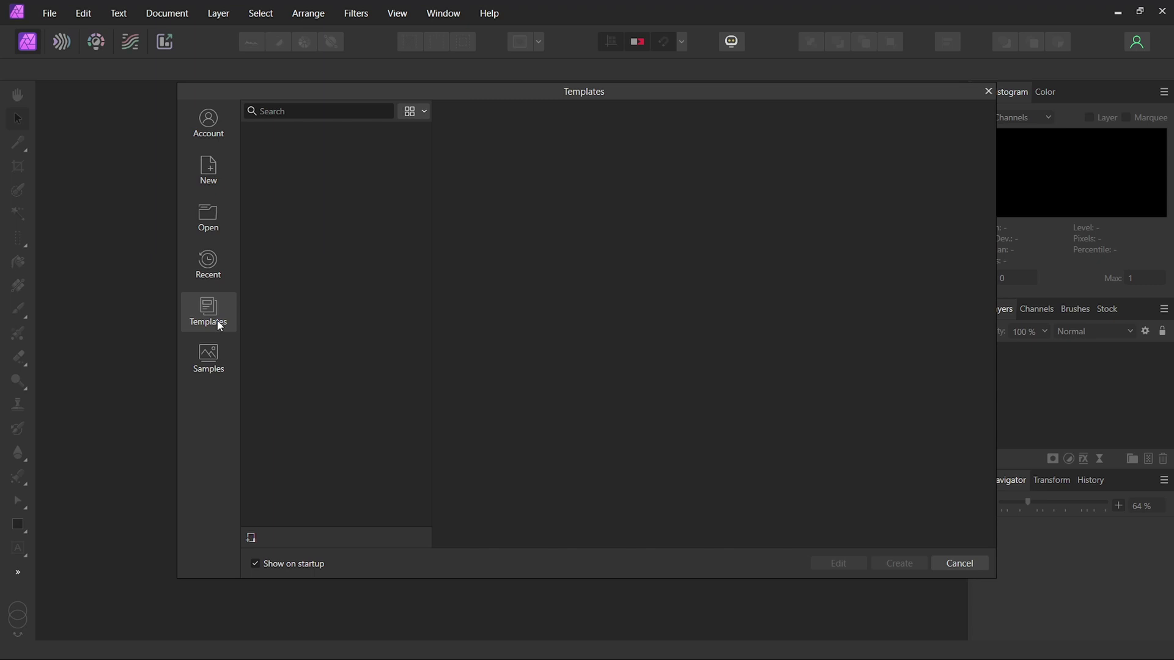
left_click(217, 362)
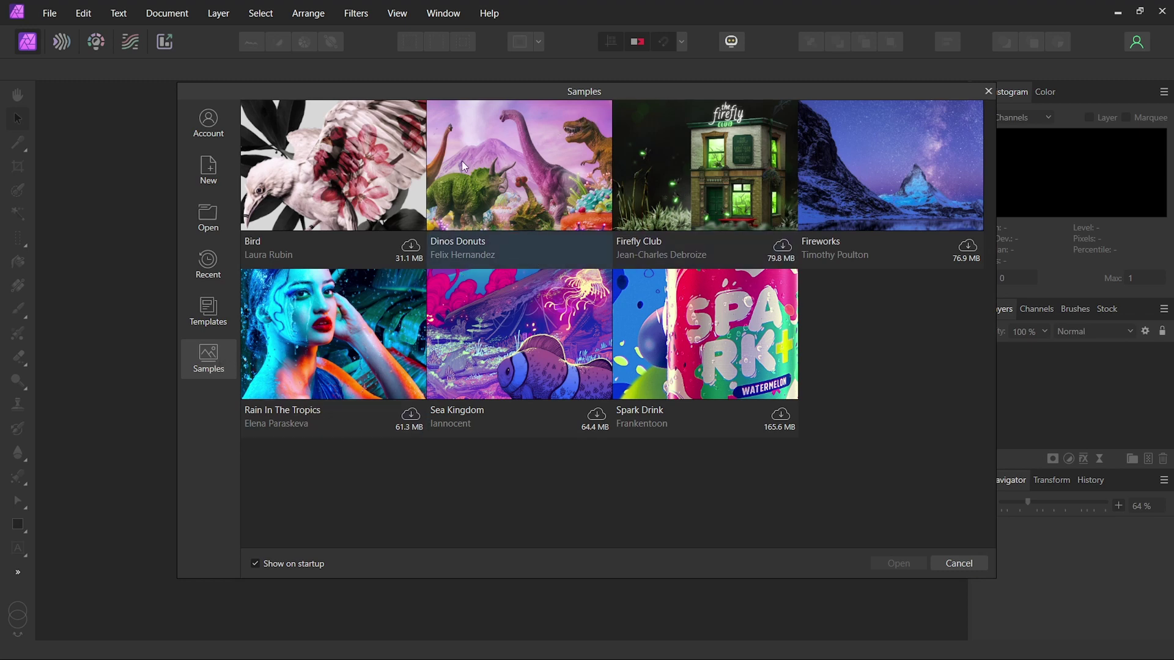
Return to the new document settings and view the available preset categories.
left_click(213, 171)
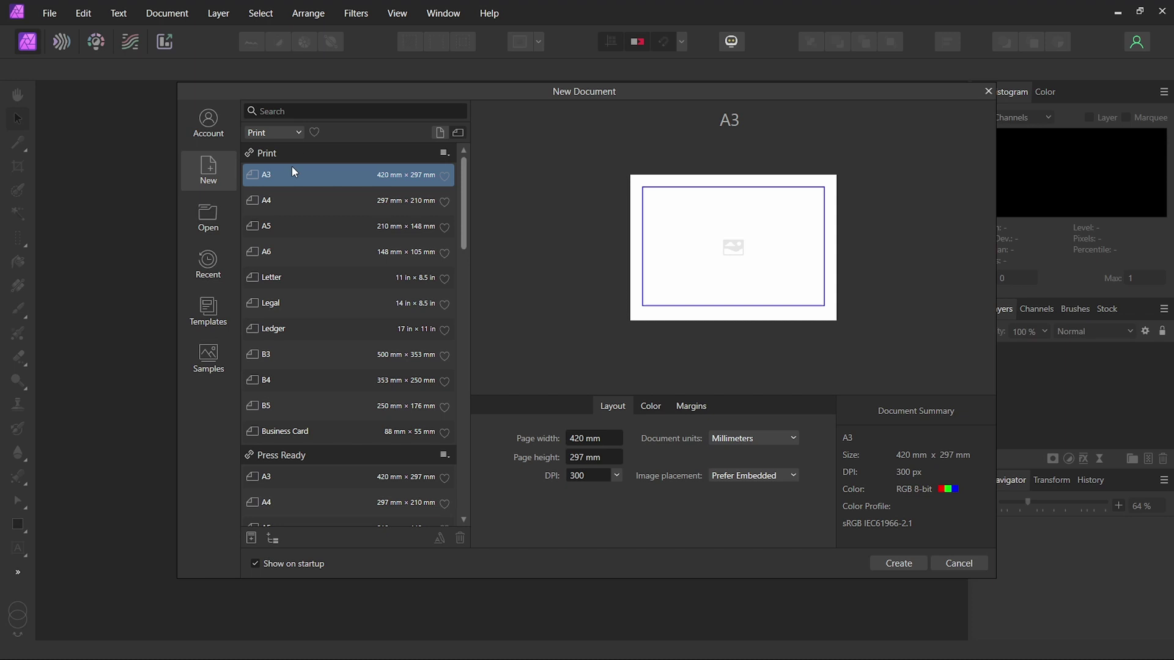
left_click(286, 132)
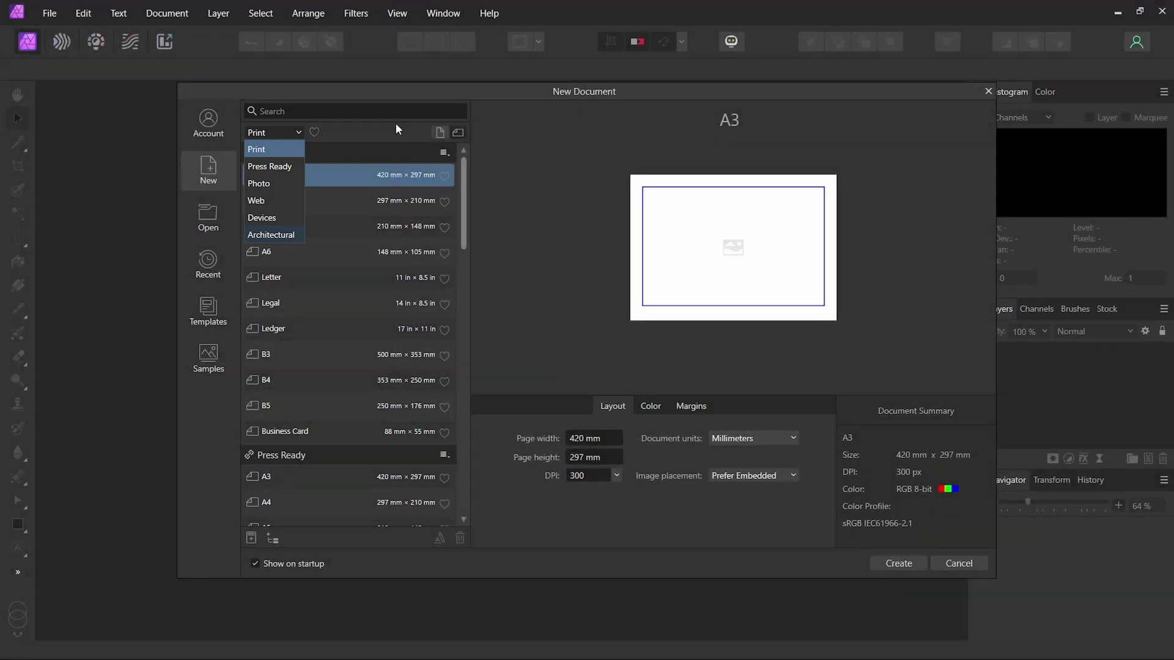
left_click(370, 132)
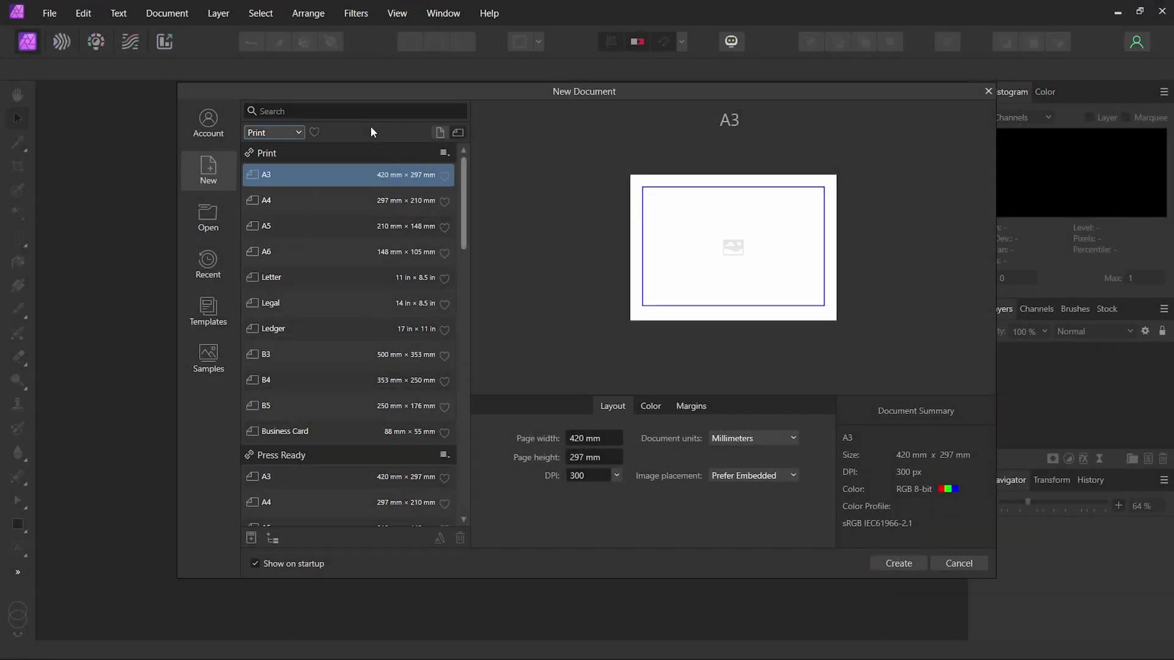
Search the document presets for "a4" and clear the search.
left_click(284, 111)
type("a")
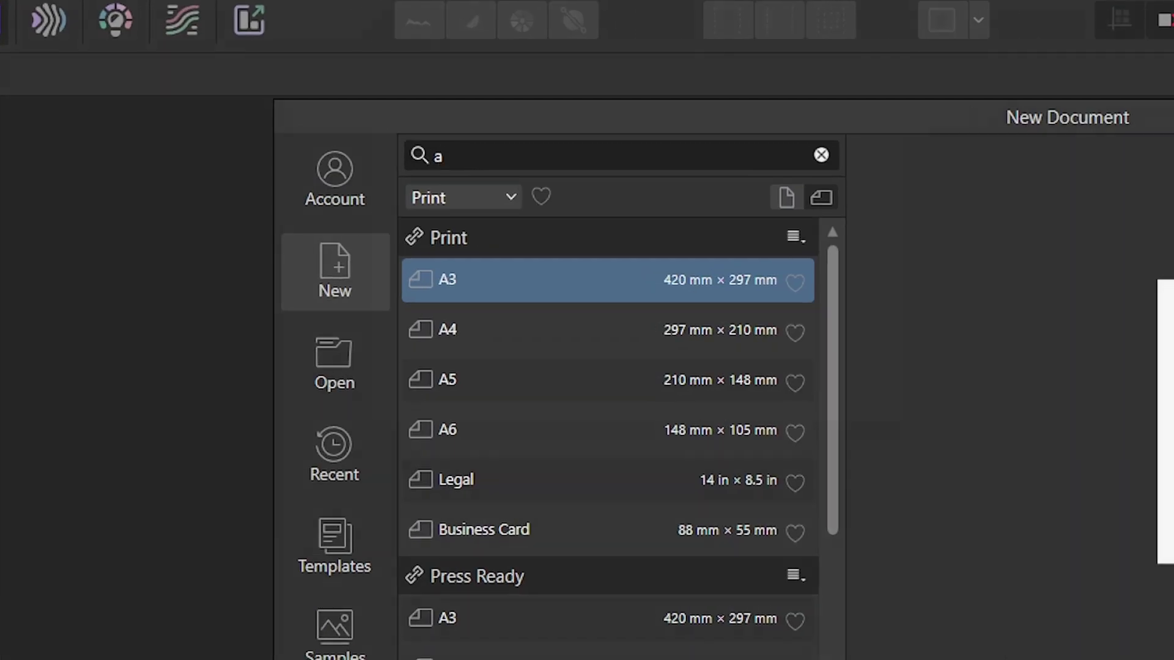
type("4")
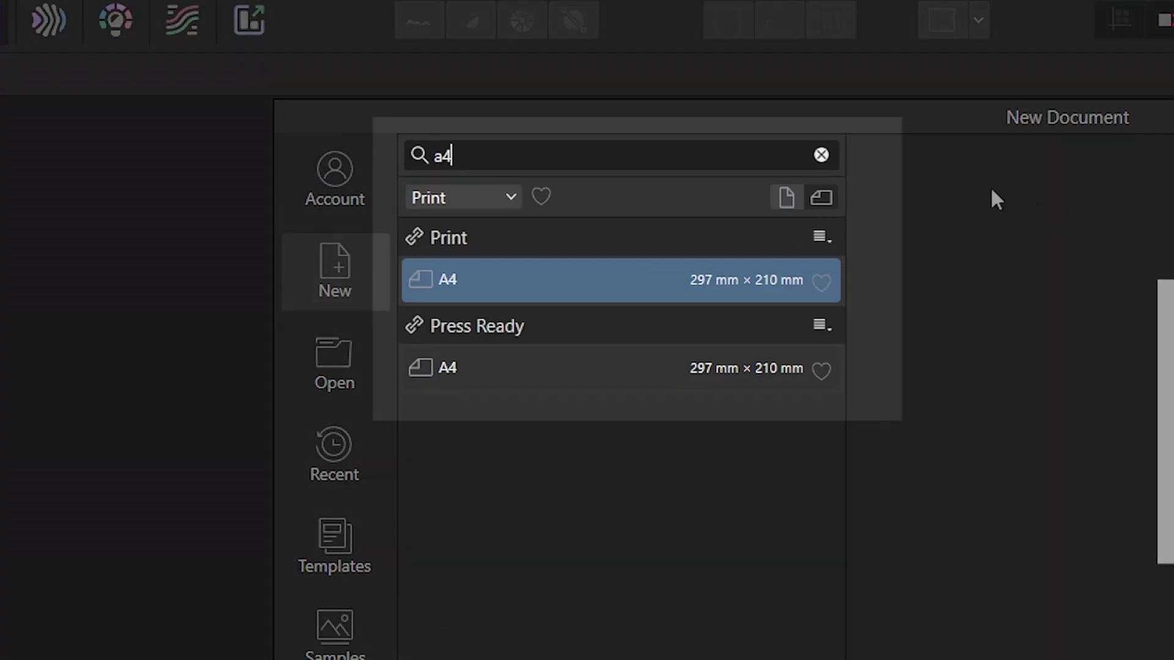
left_click(819, 154)
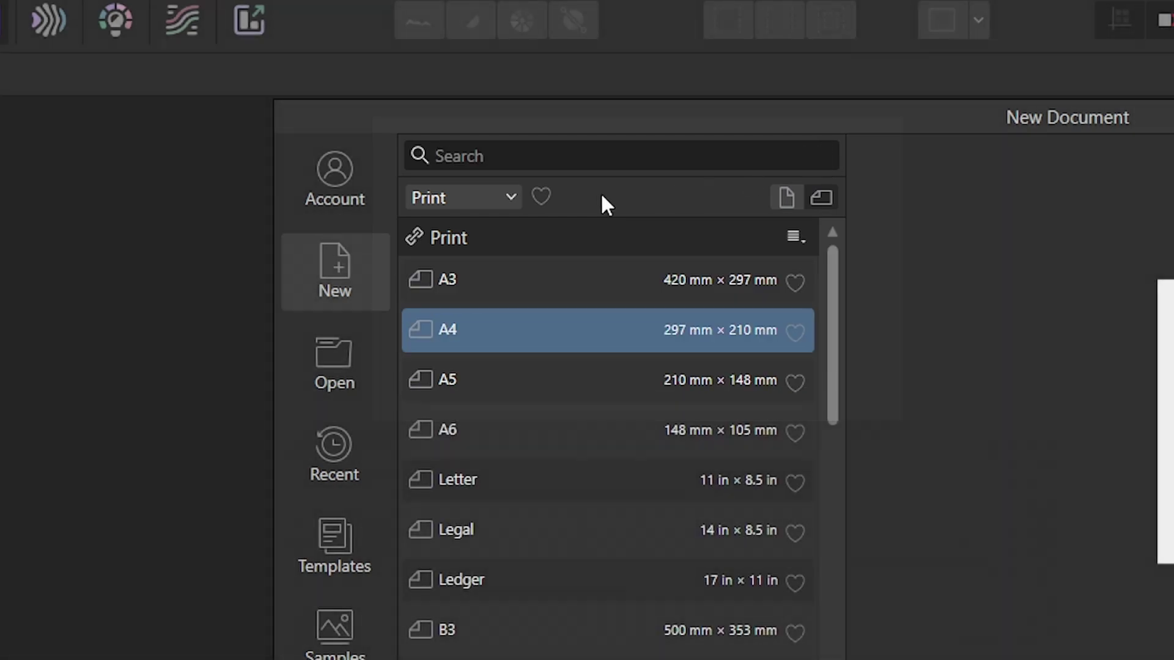
View the Photo and Devices preset categories and return to the Print category.
left_click(511, 199)
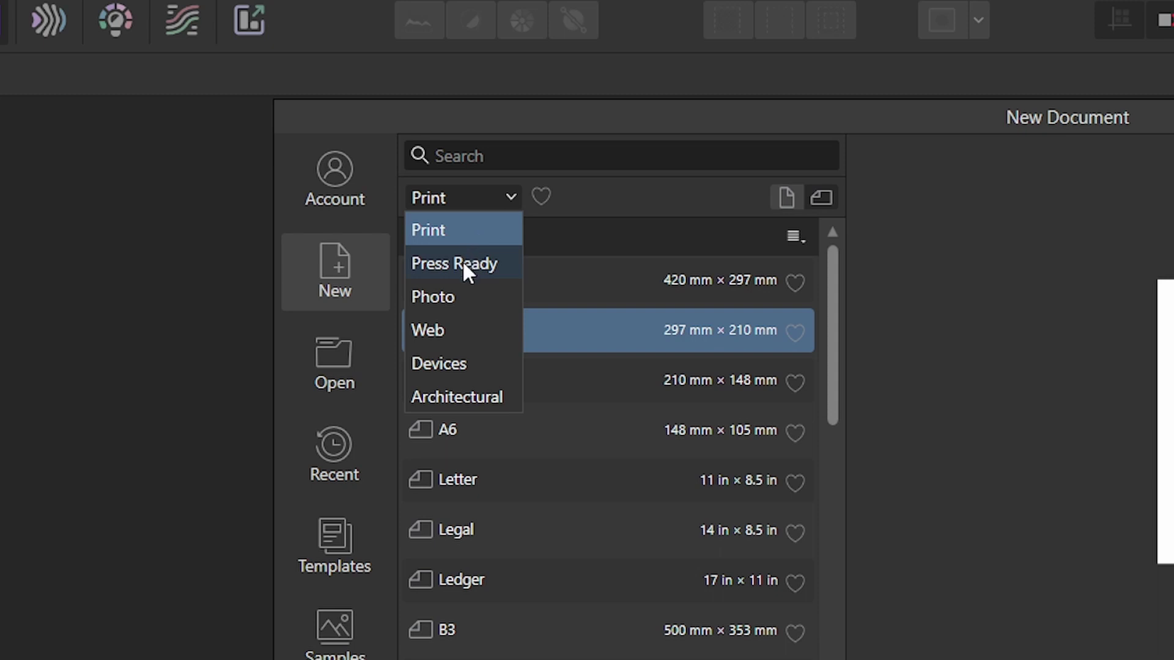
left_click(456, 296)
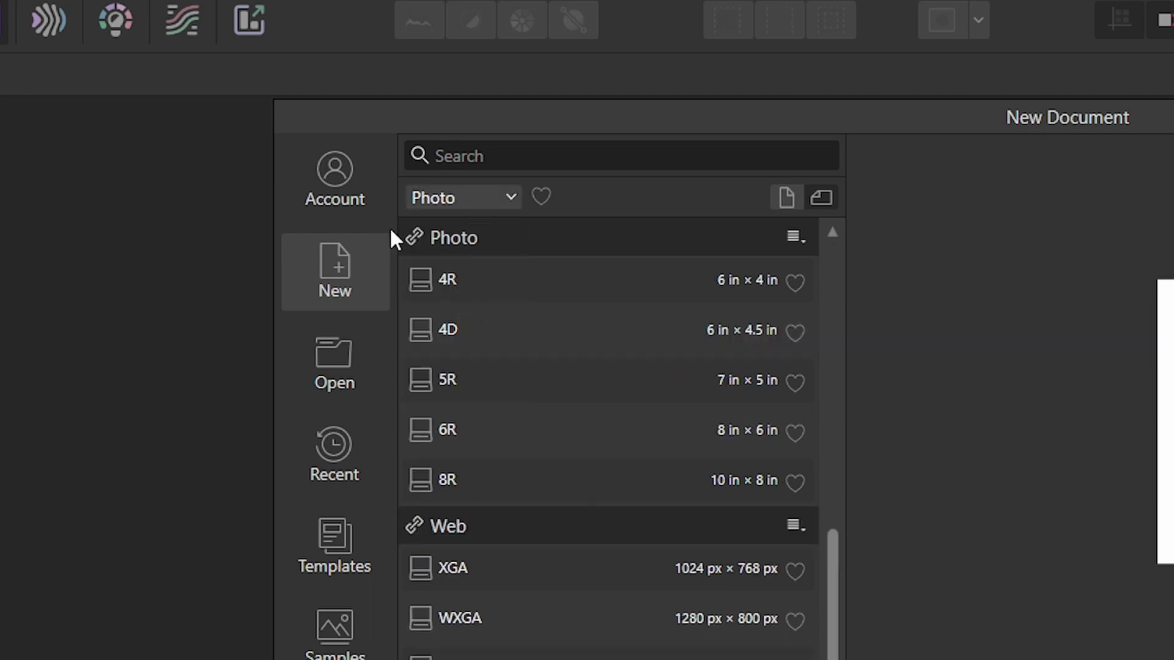
left_click(484, 194)
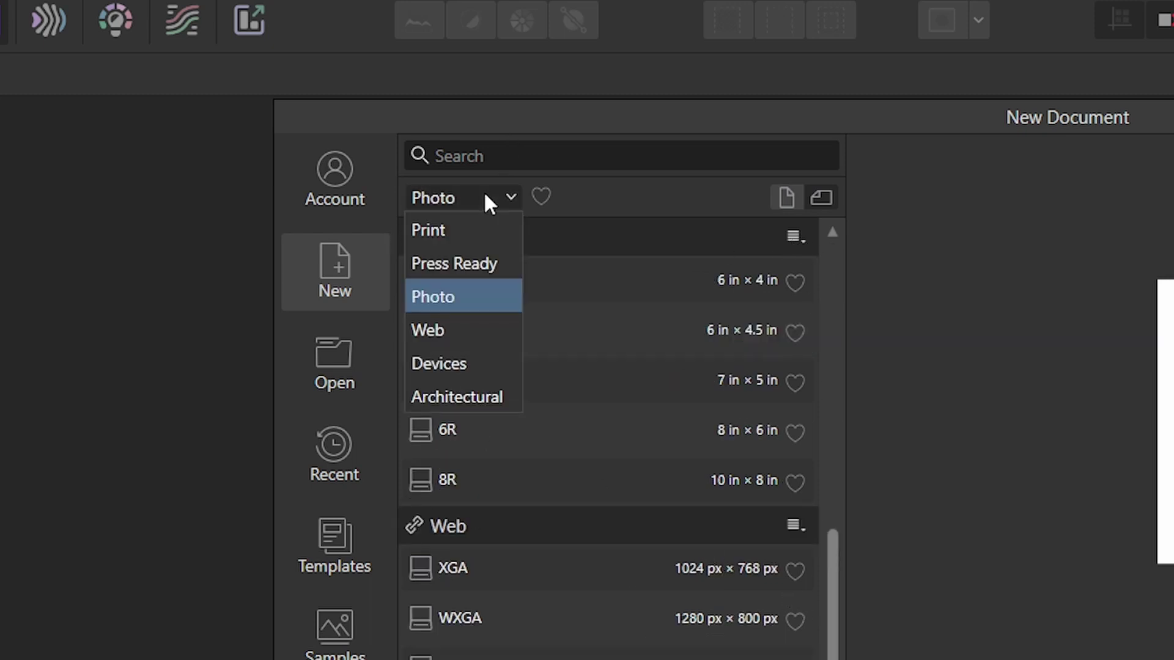
left_click(476, 365)
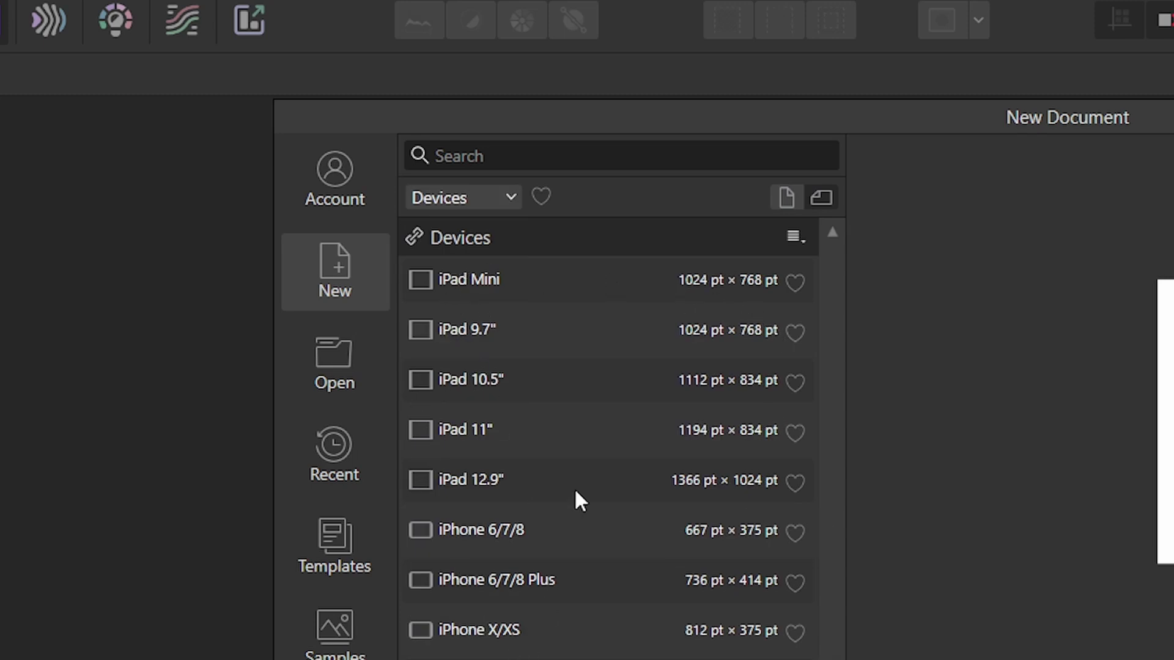
left_click(489, 190)
left_click(456, 227)
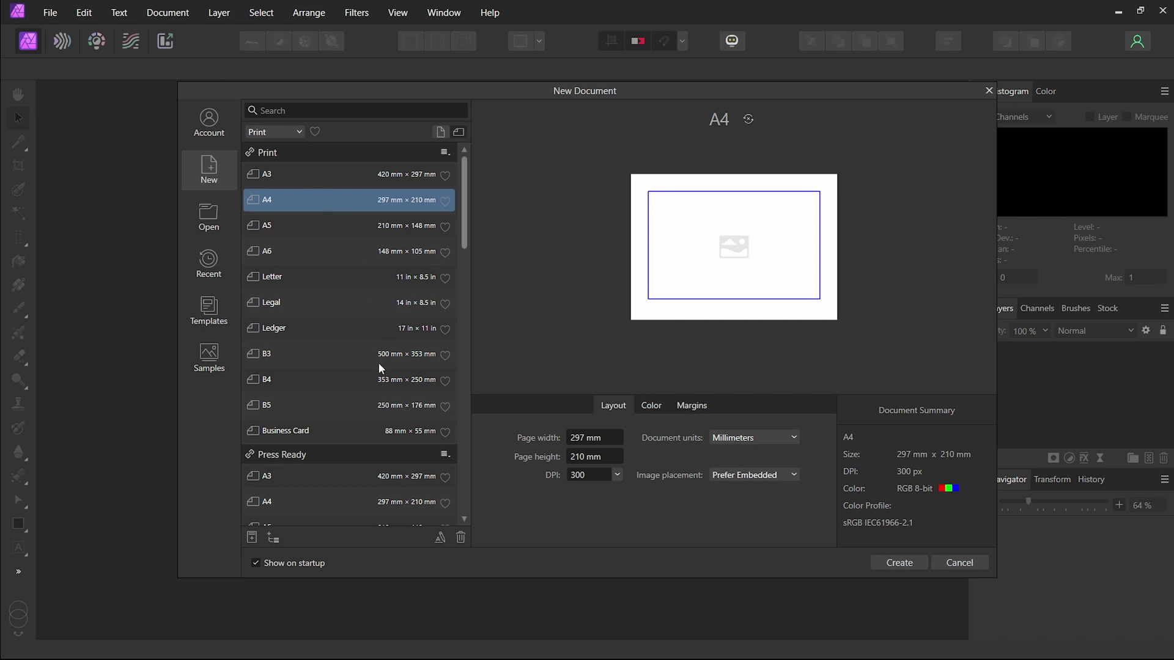
Browse the document presets, filter them to show only favourites, and restore the full preset list.
scroll(379, 367, "down", 4)
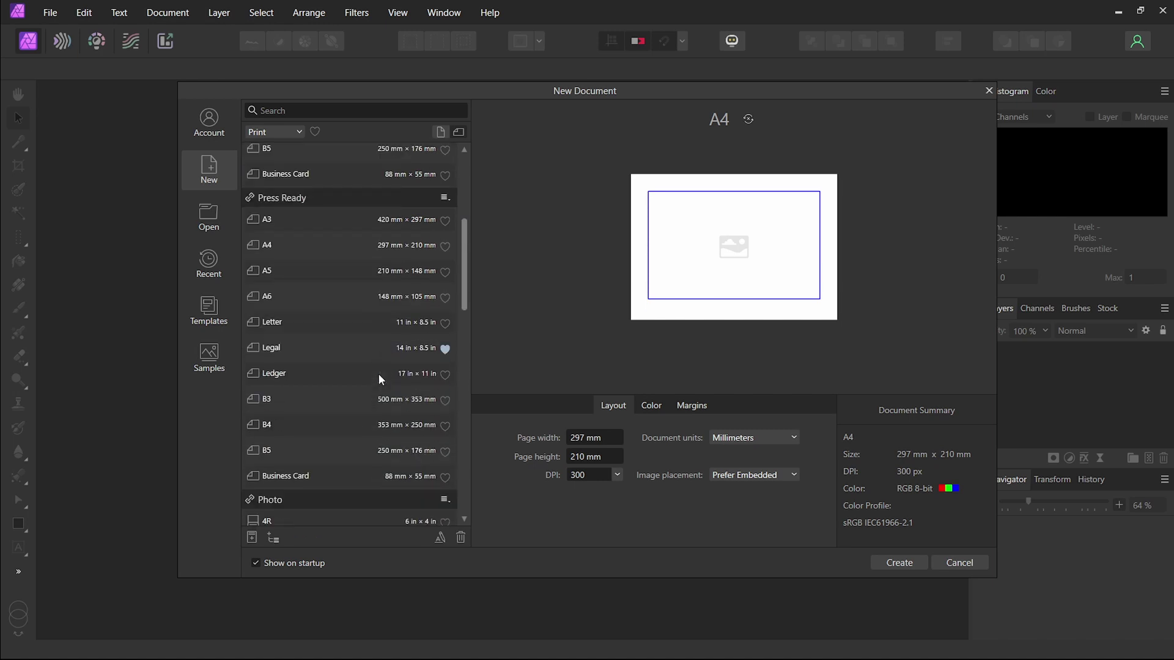
scroll(379, 373, "down", 1)
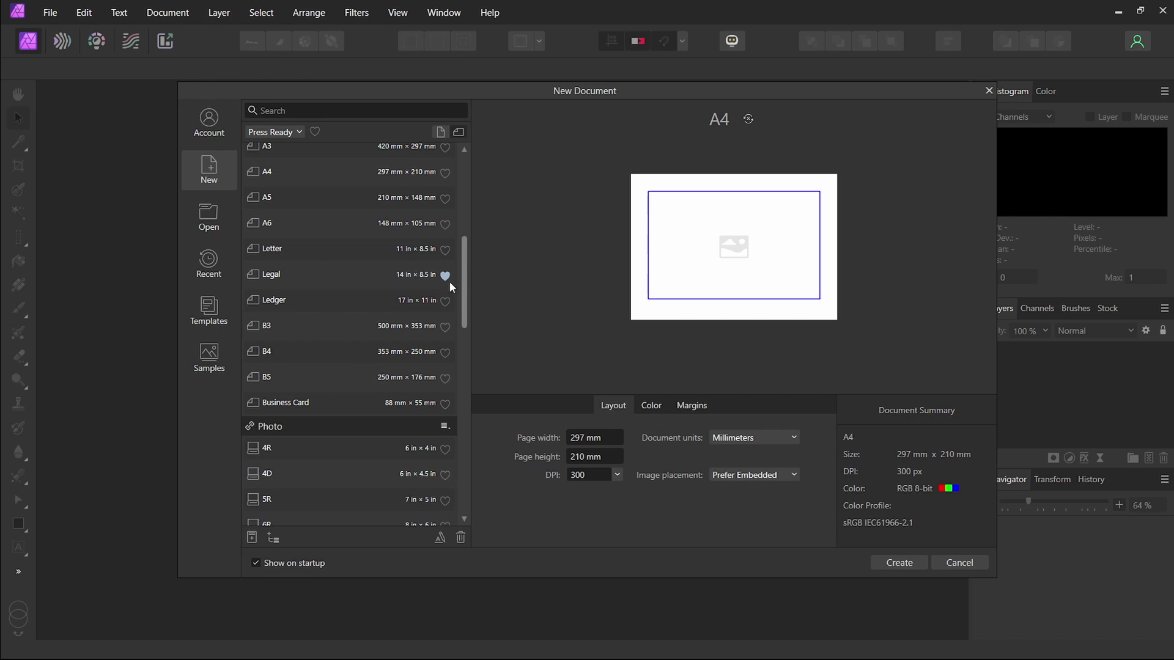
scroll(312, 351, "down", 4)
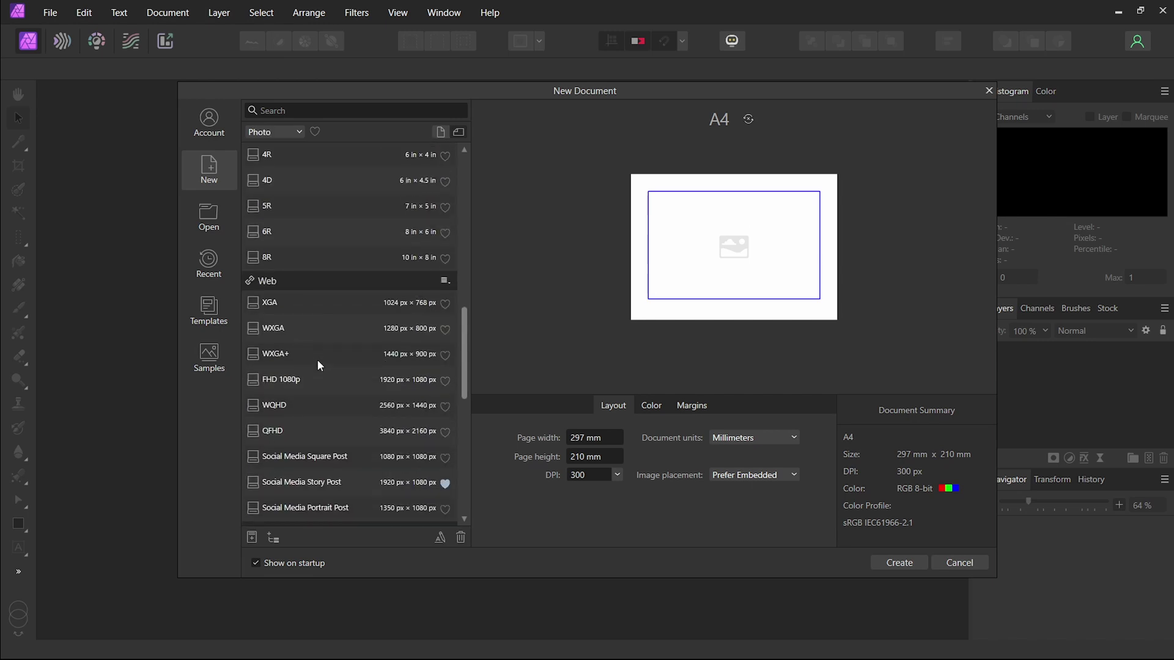
scroll(317, 364, "down", 1)
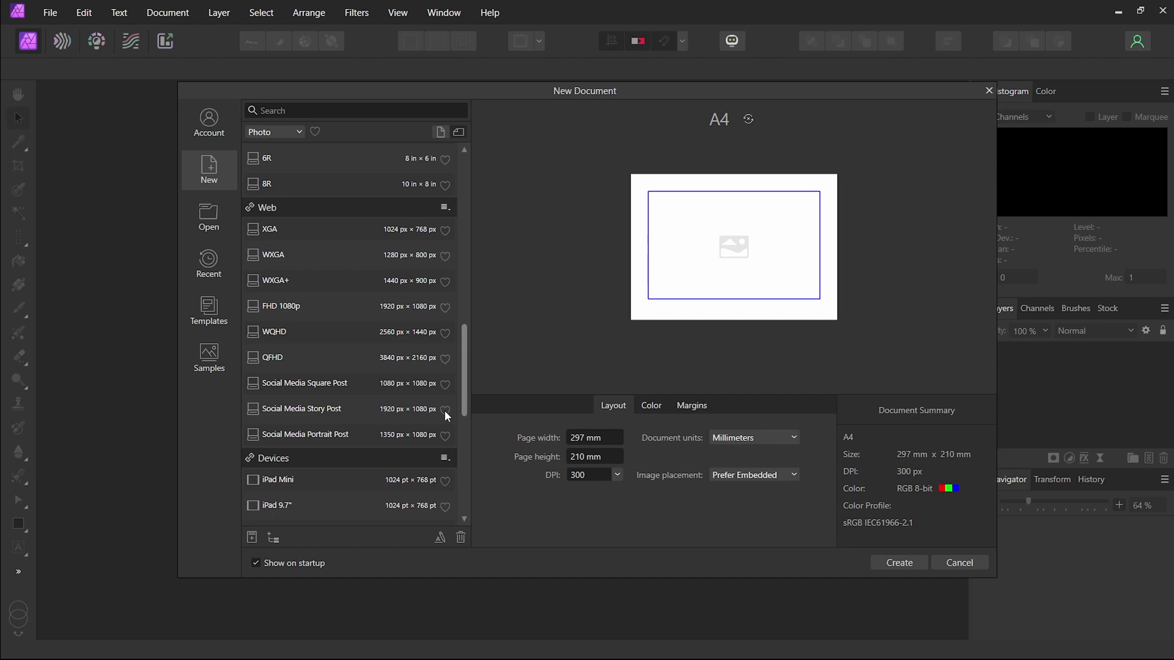
scroll(320, 309, "up", 15)
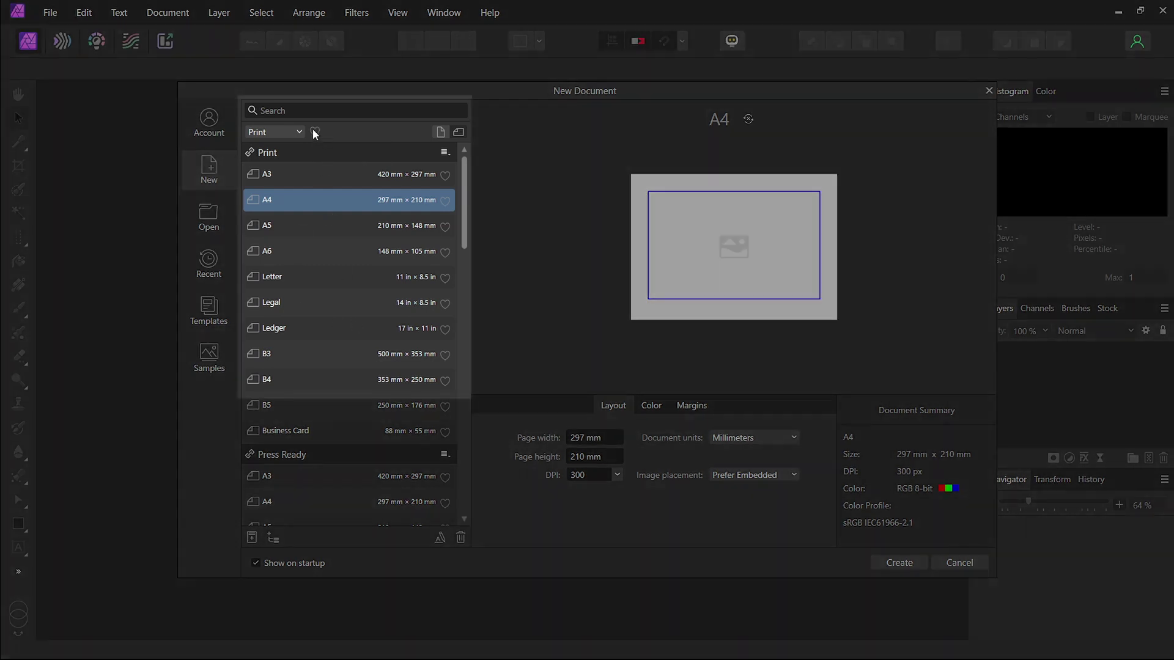
left_click(313, 131)
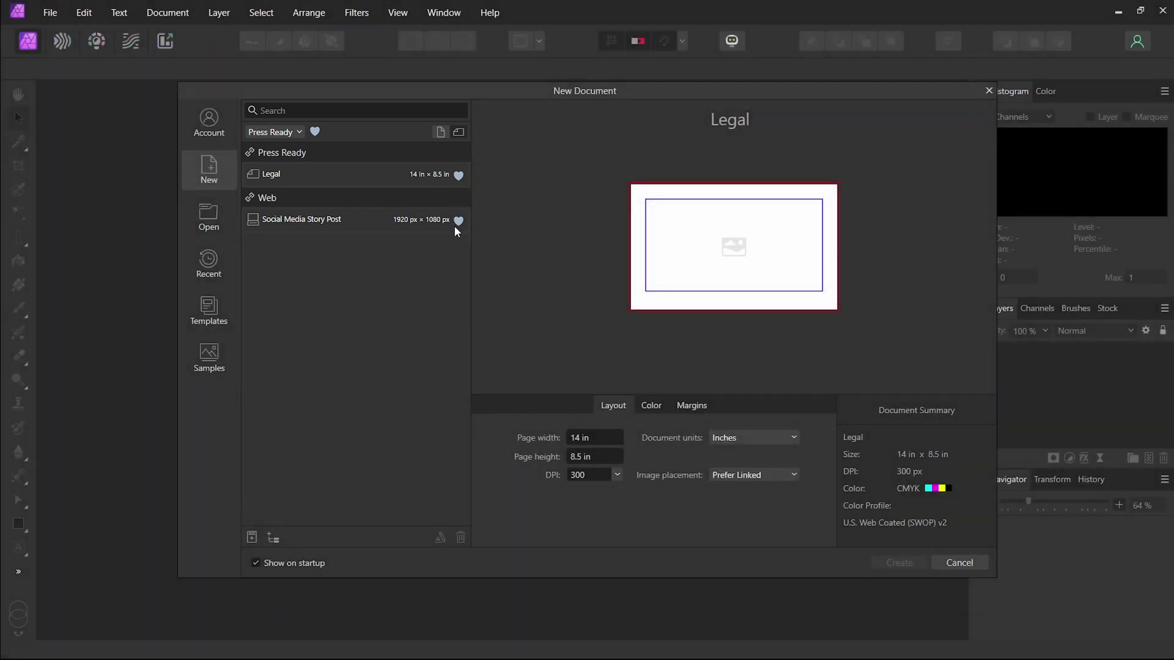
left_click(315, 132)
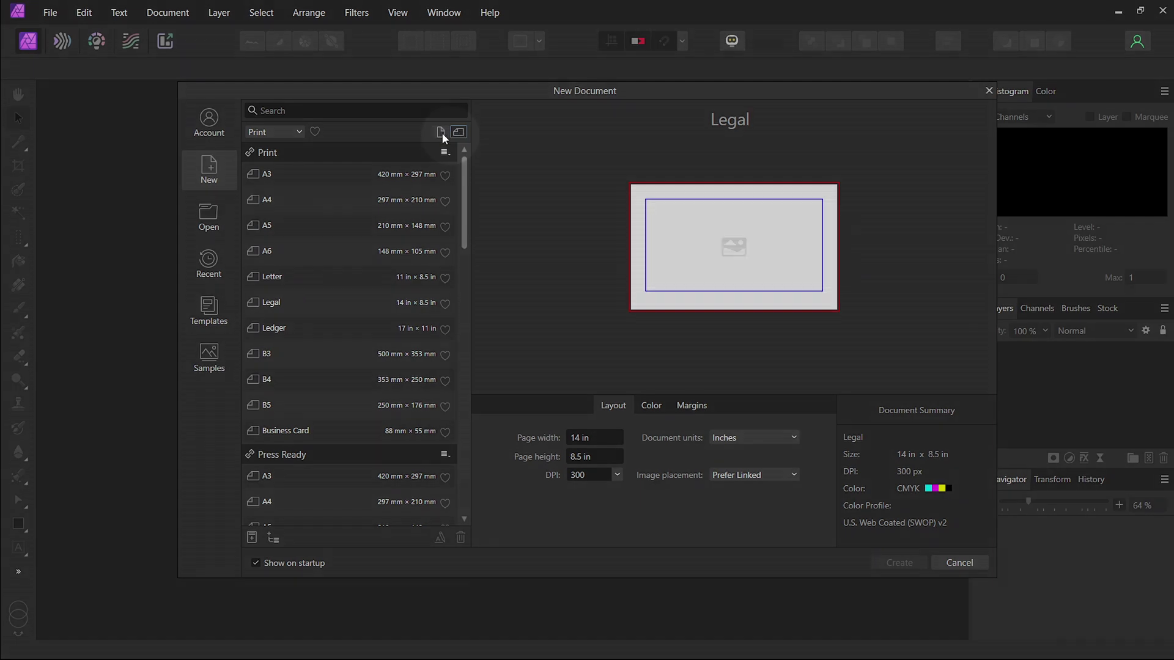
Switch the document presets to portrait orientation and back to landscape.
left_click(440, 131)
left_click(459, 132)
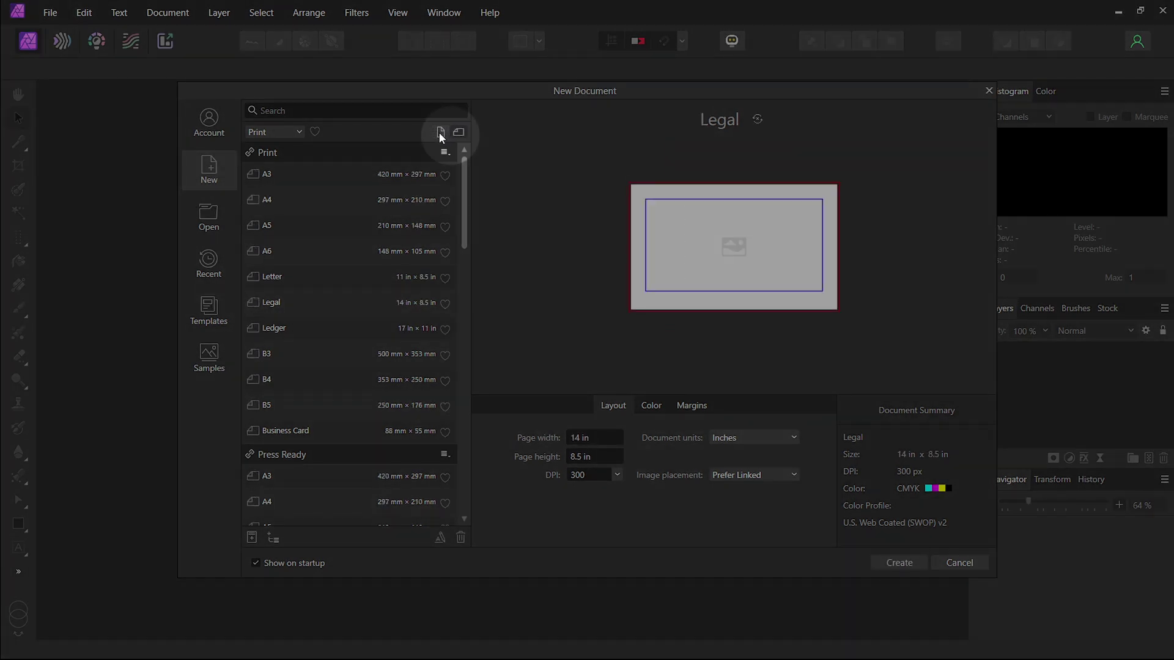
left_click(440, 131)
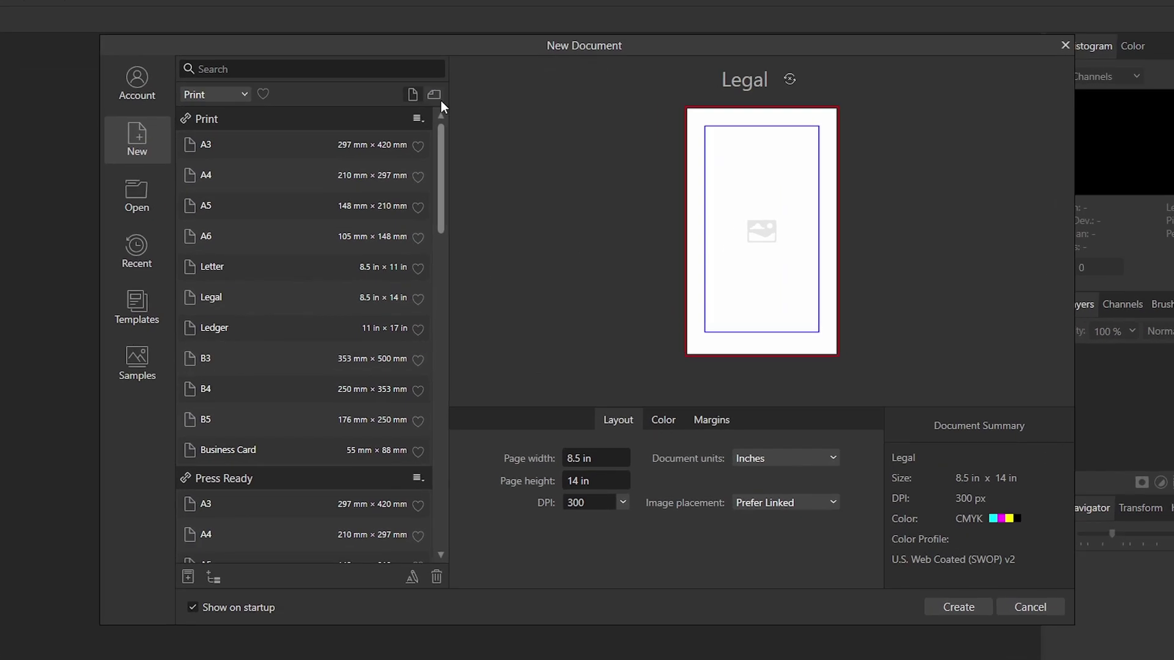
left_click(439, 99)
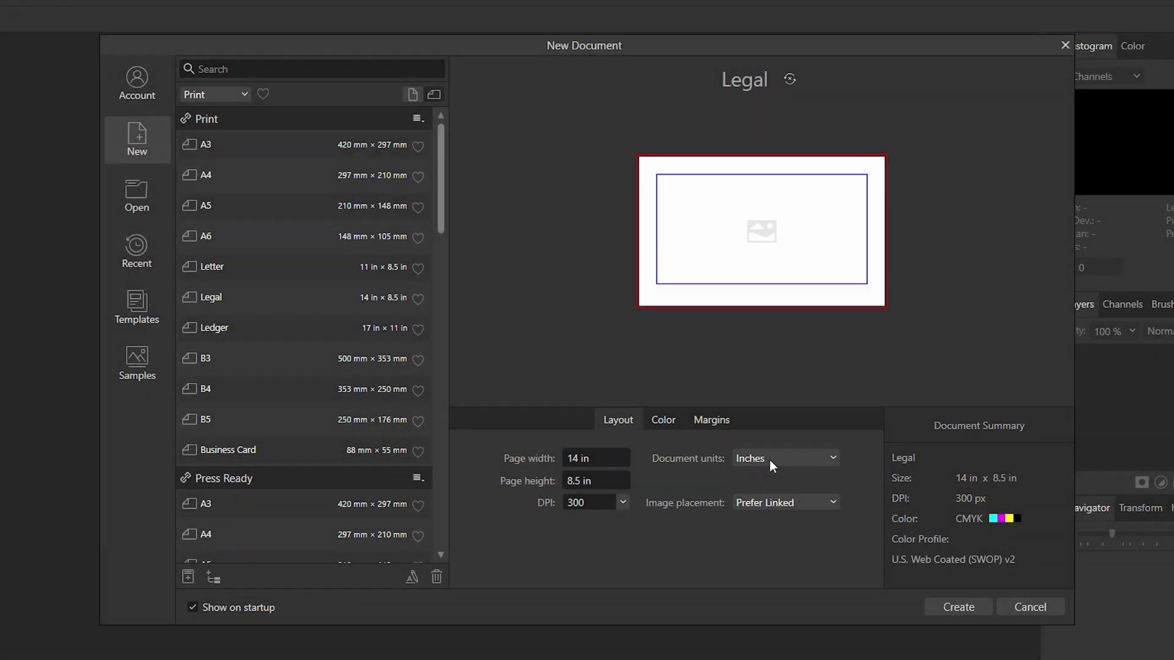
Review the document unit choices and set the image placement to Prefer Embedded.
left_click(771, 464)
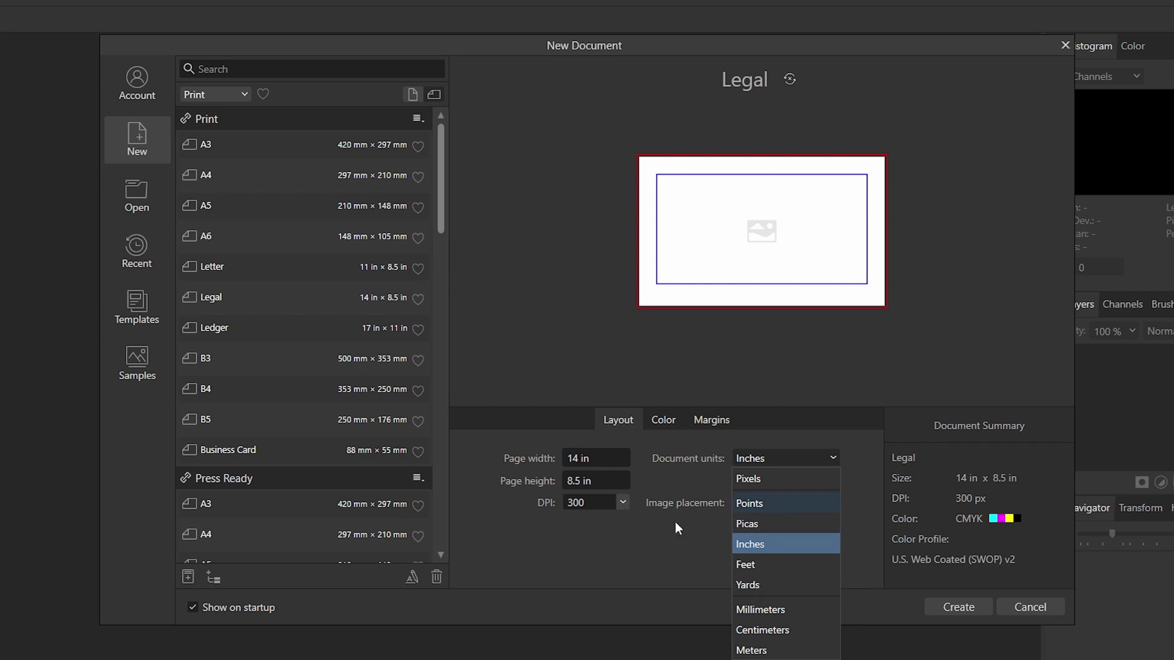
left_click(662, 536)
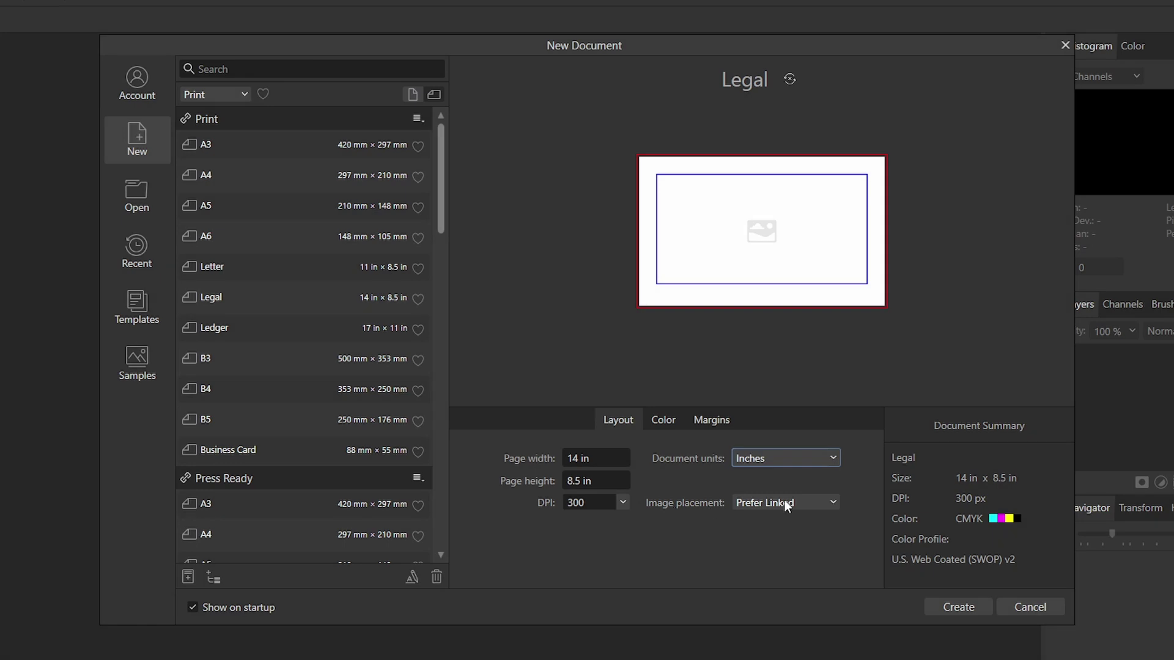
left_click(784, 501)
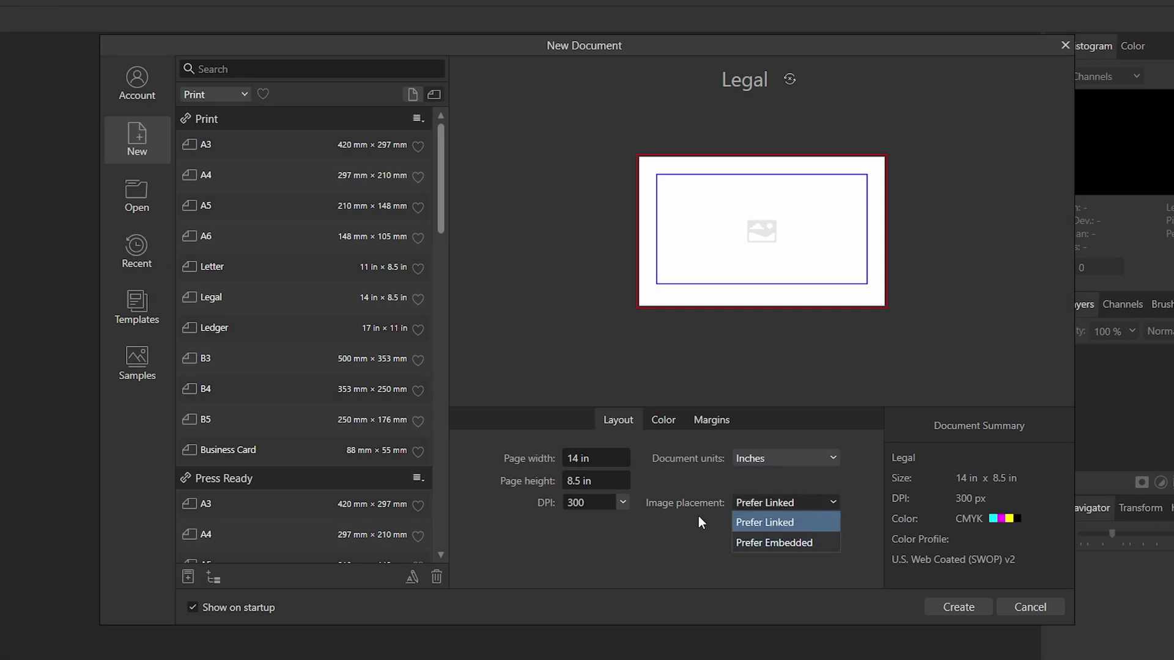
left_click(701, 474)
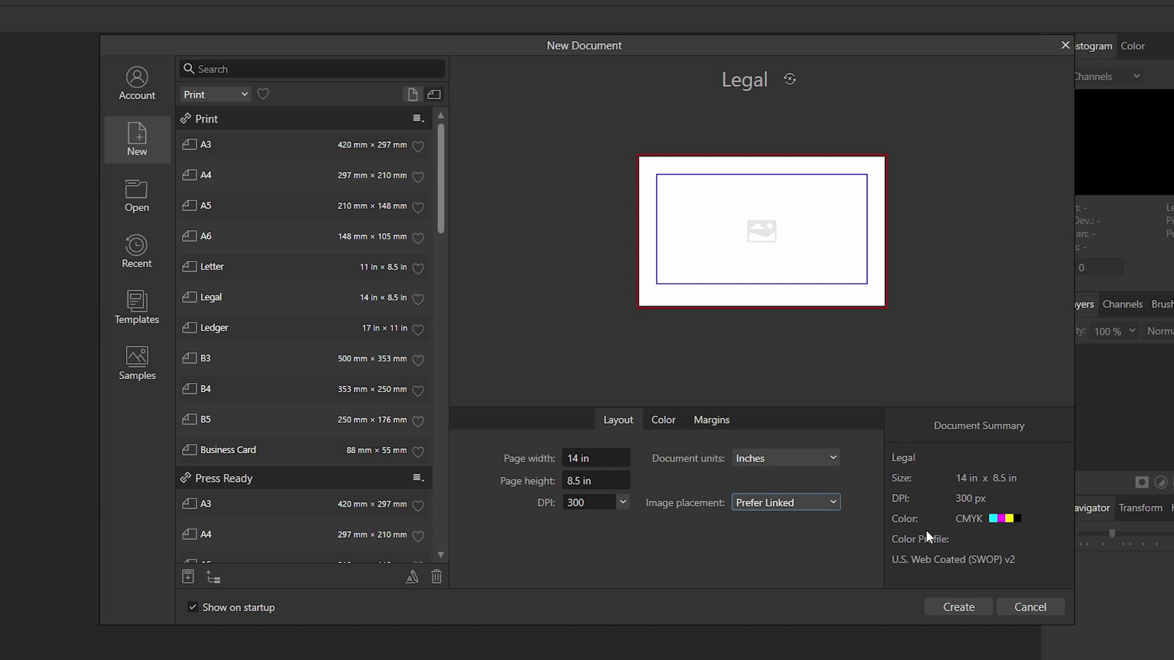
left_click(830, 504)
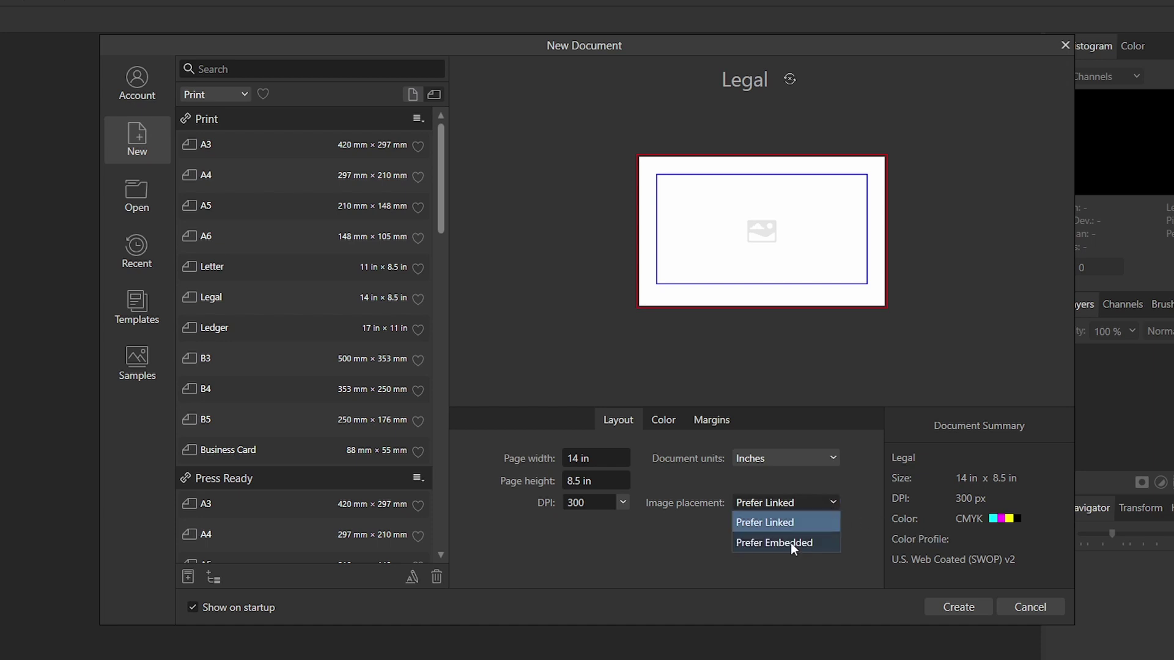
left_click(790, 543)
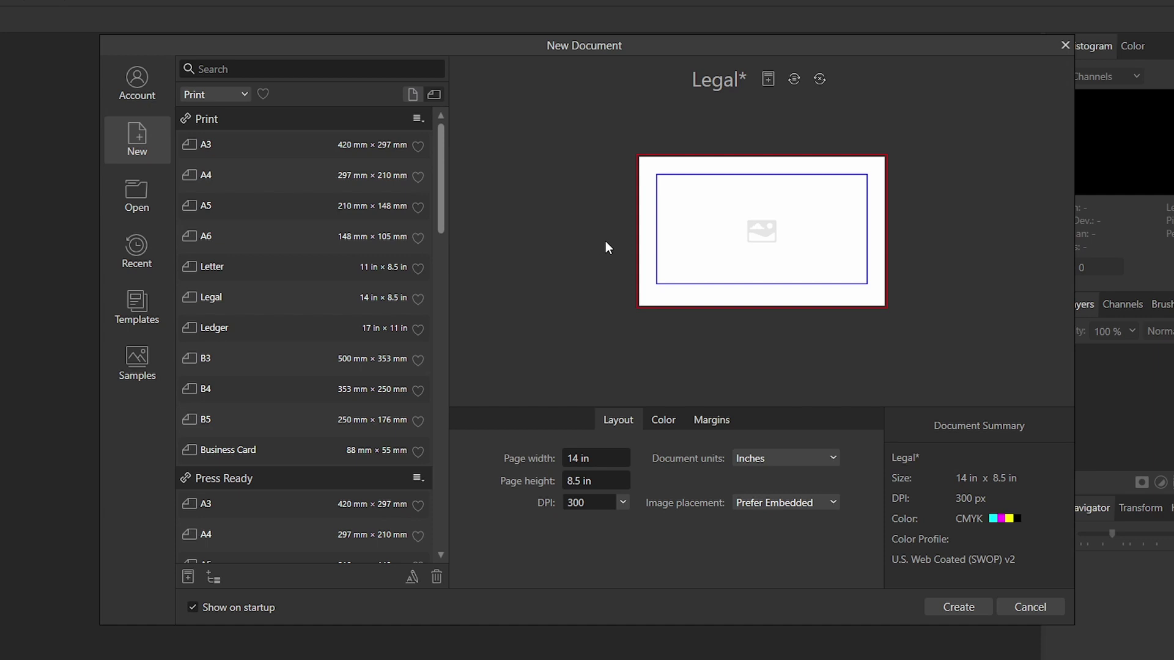
View the new document's color settings and the available color formats.
left_click(665, 421)
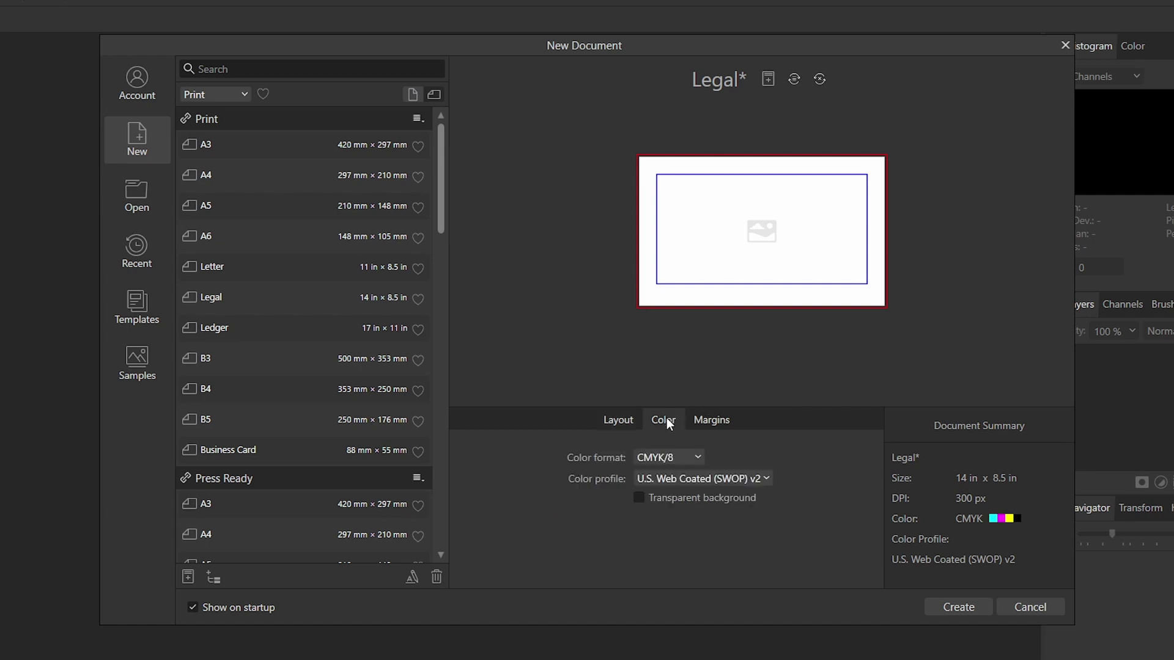
left_click(697, 453)
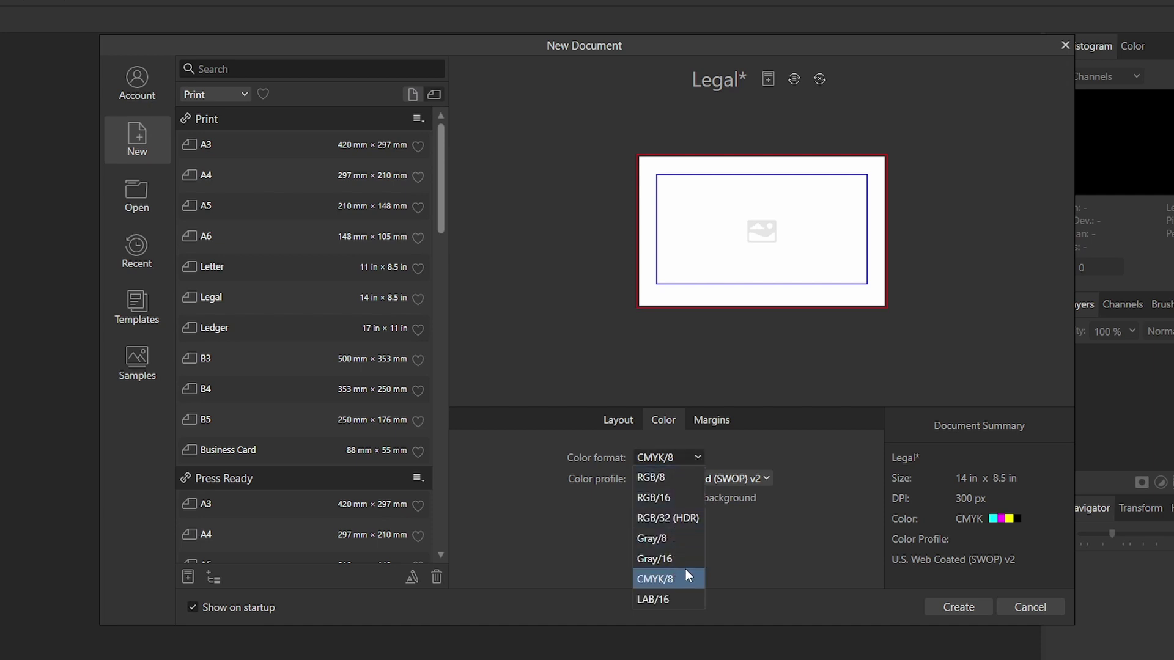
left_click(744, 548)
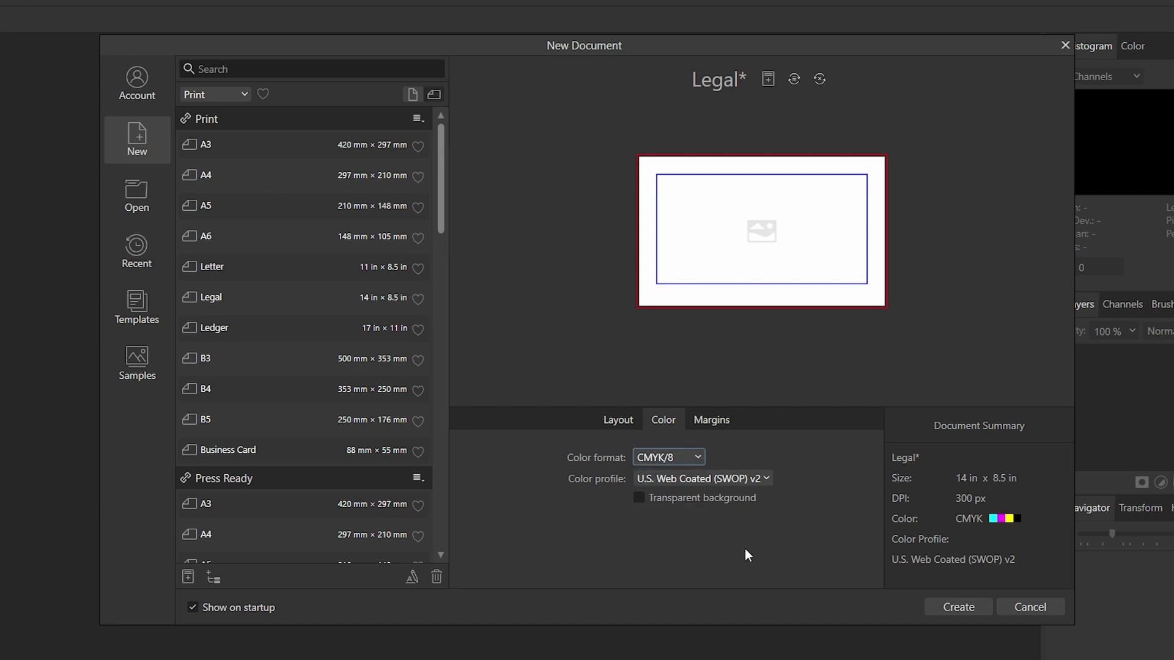
Review the available color formats, and turn the new document's transparent background on and back off.
left_click(687, 457)
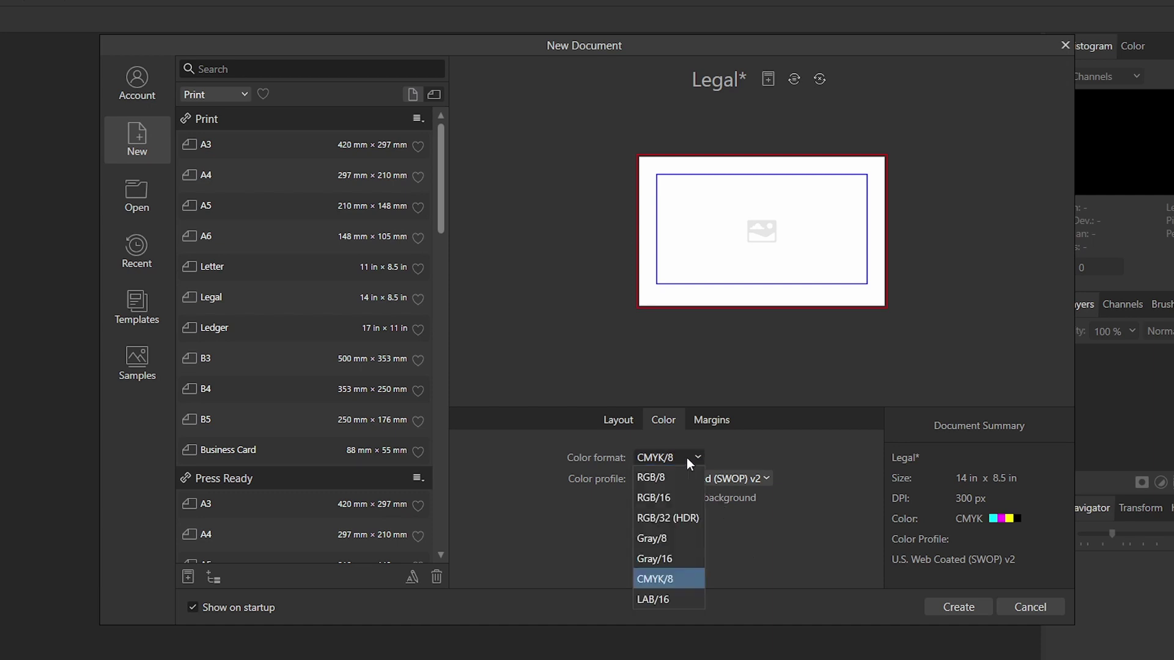
left_click(742, 568)
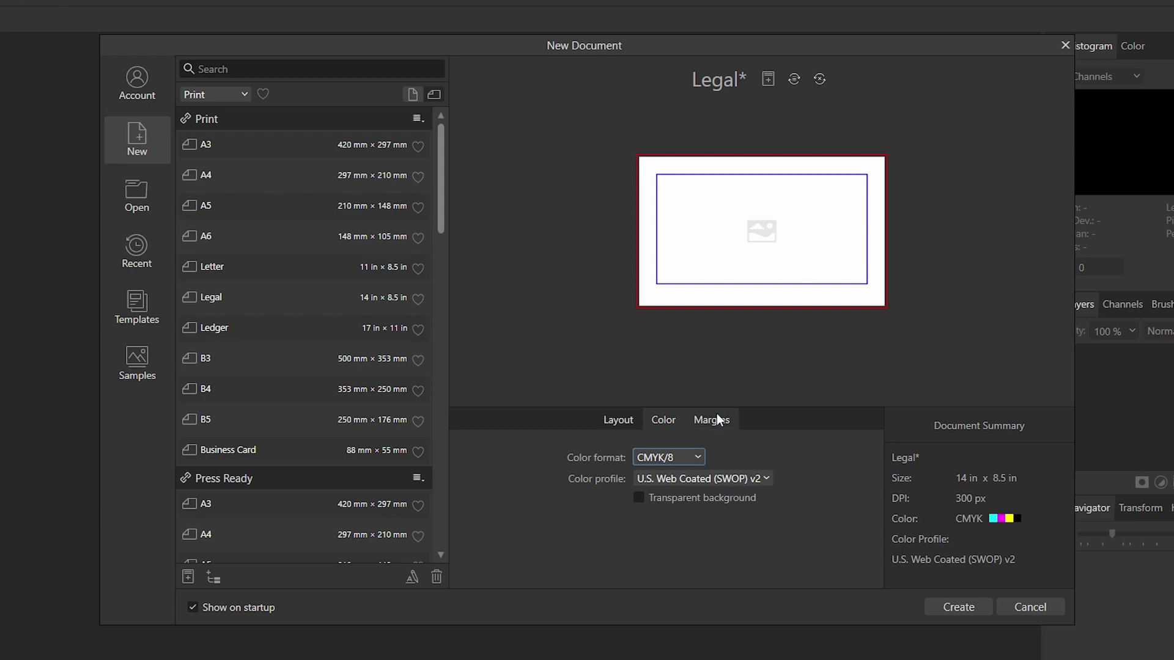
left_click(640, 501)
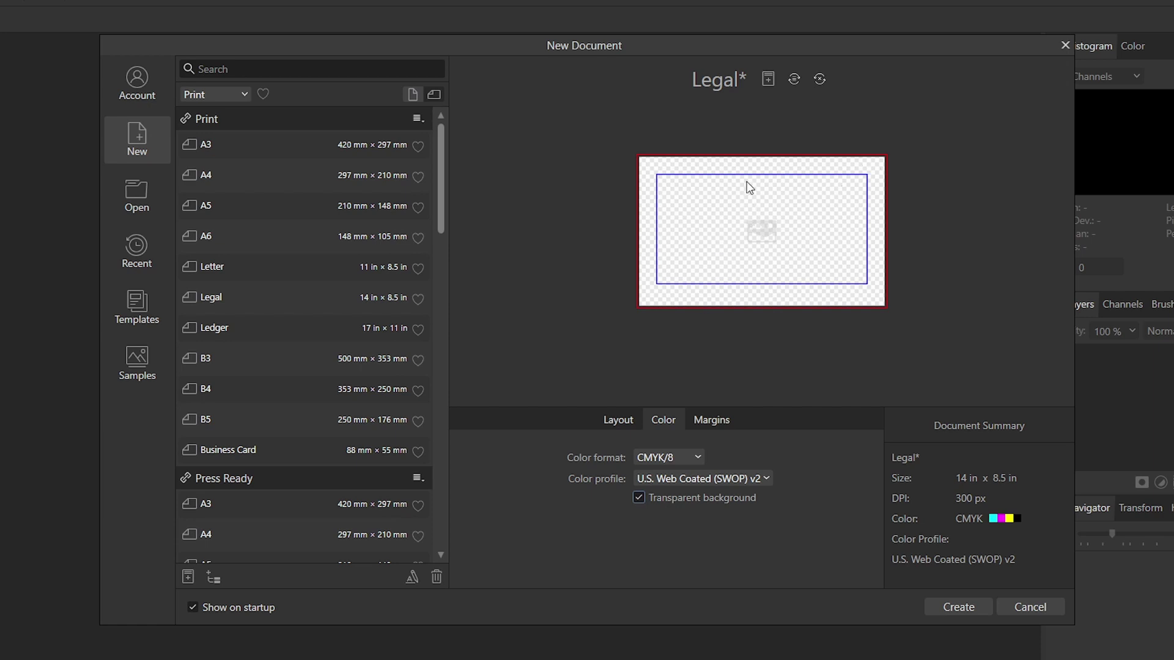
left_click(635, 497)
Show the new document's margin settings and switch Include margins off and back on.
left_click(717, 417)
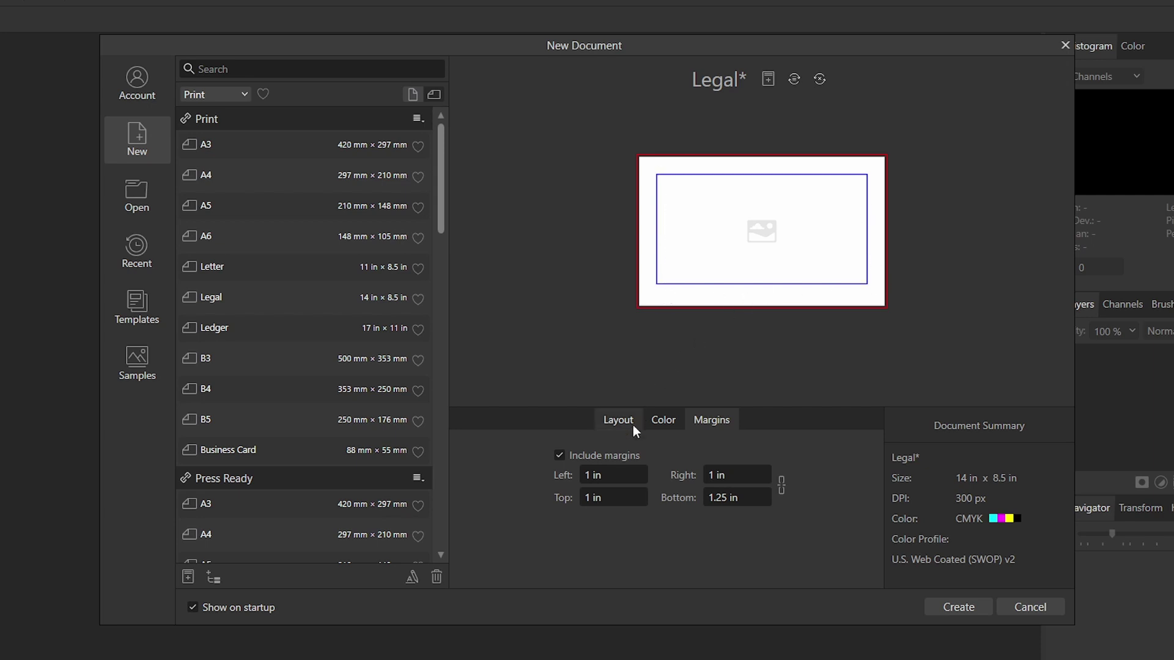
left_click(606, 475)
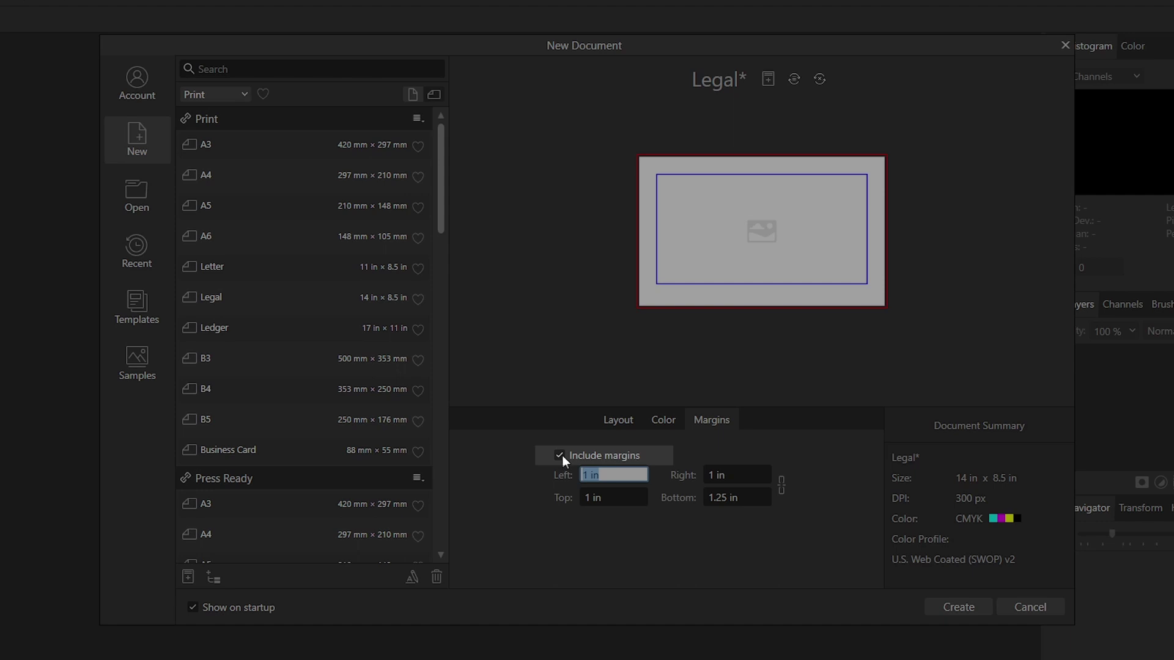
left_click(562, 455)
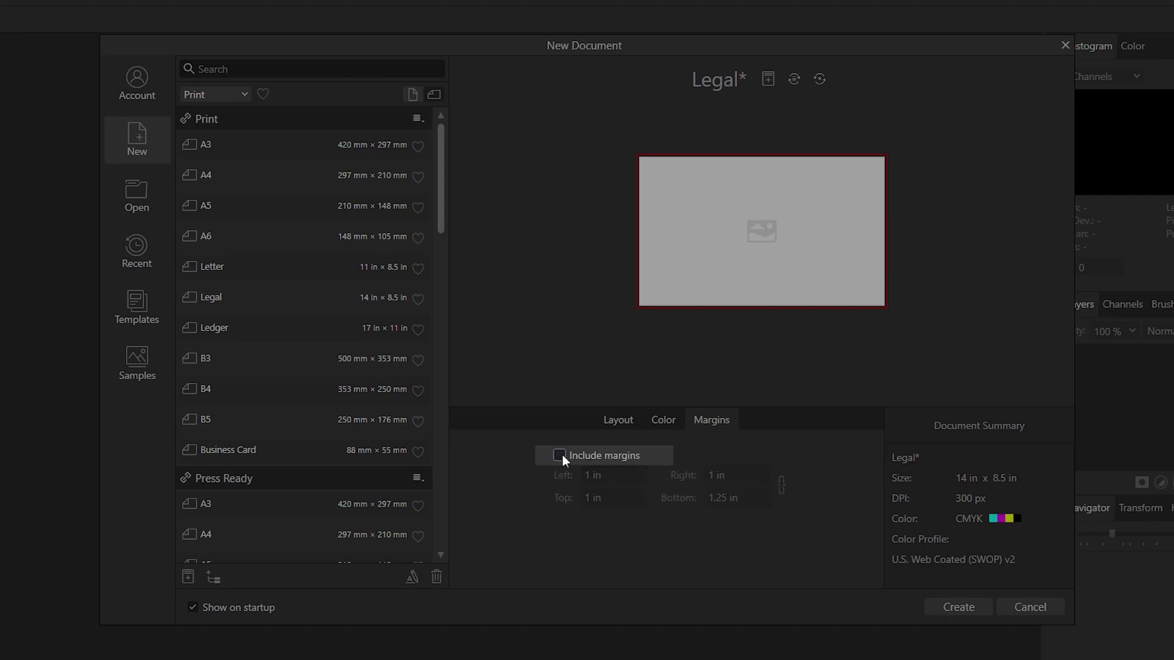
left_click(559, 455)
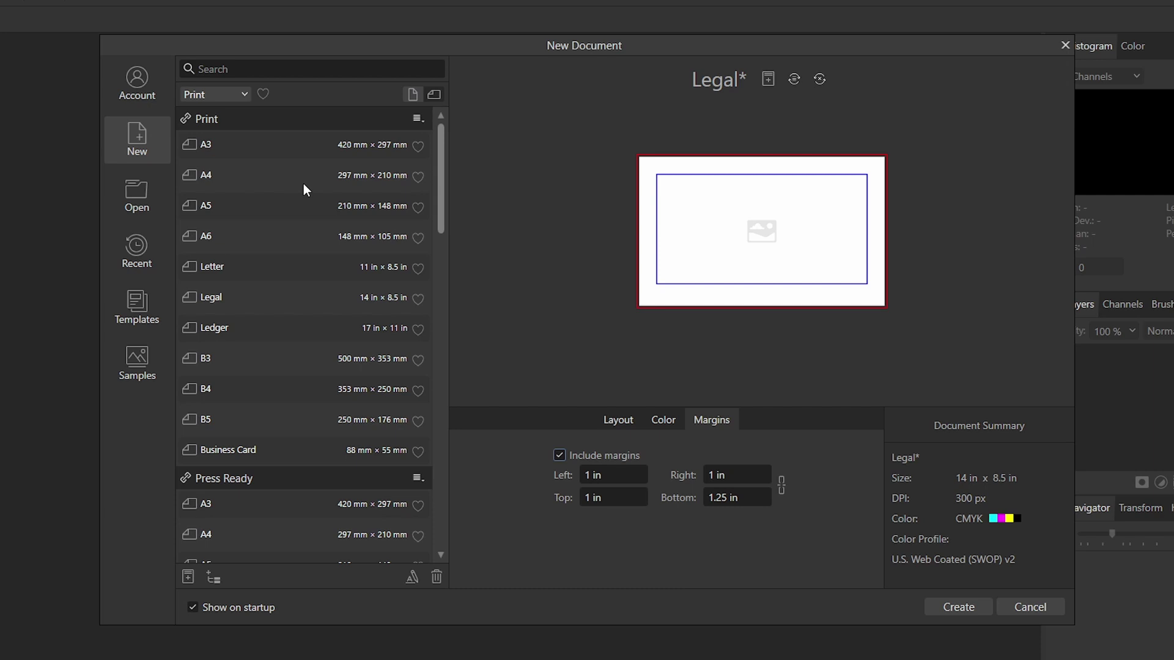
Find the Press Ready presets, check the color settings and select the A4 preset.
scroll(303, 186, "down", 1)
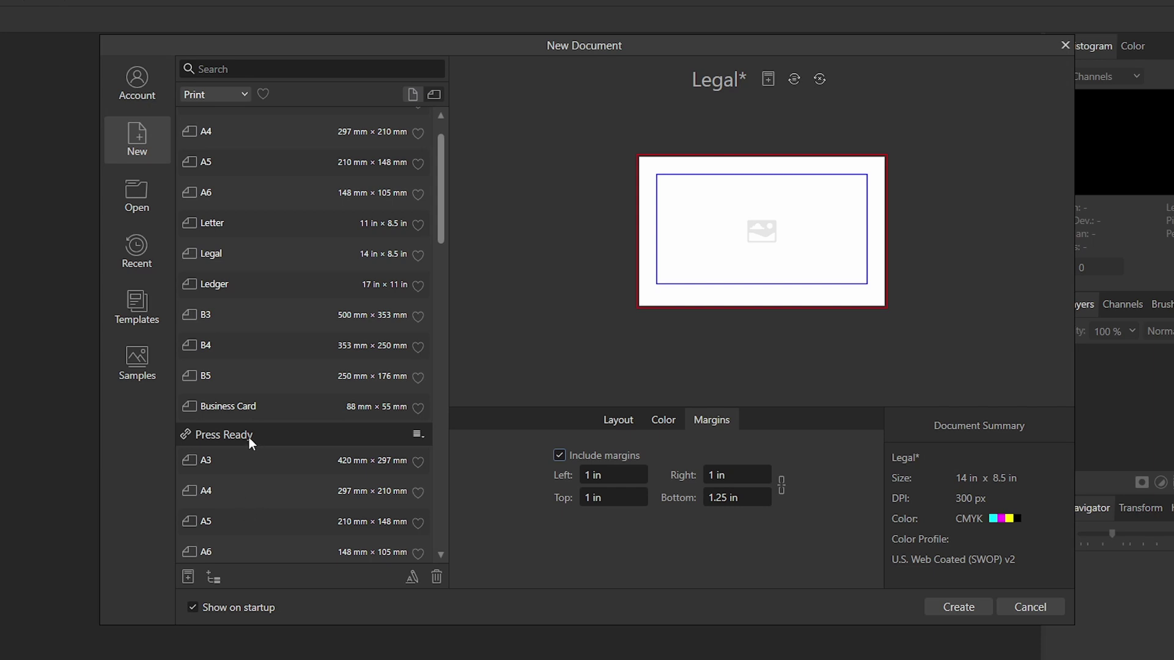
scroll(248, 438, "down", 2)
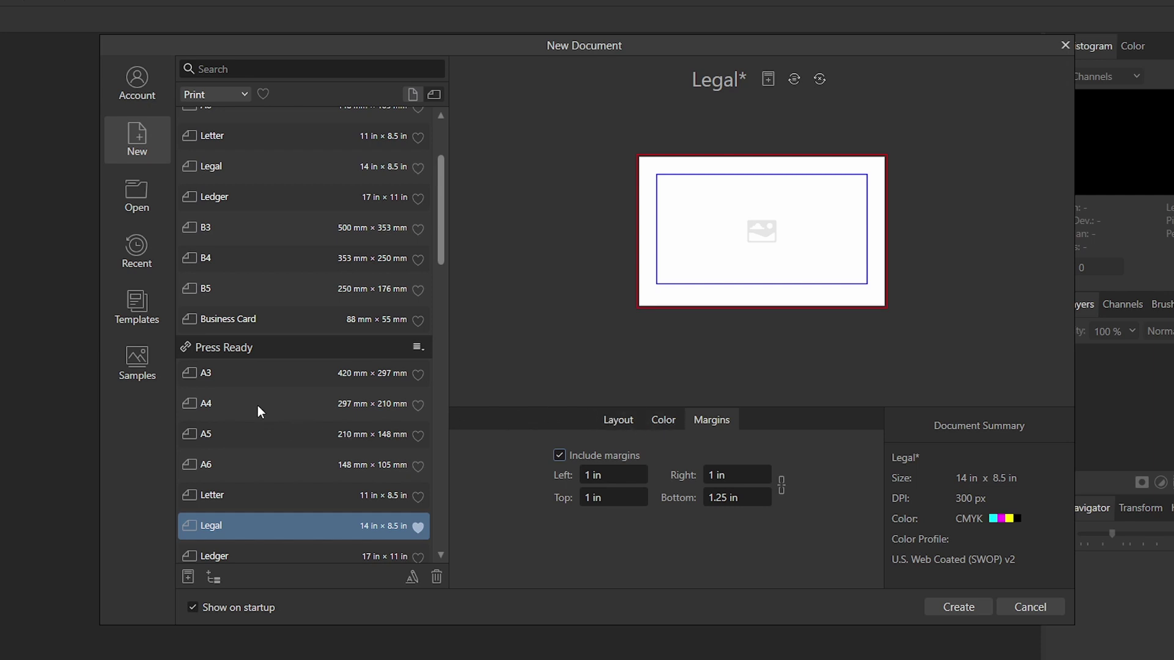
left_click(674, 424)
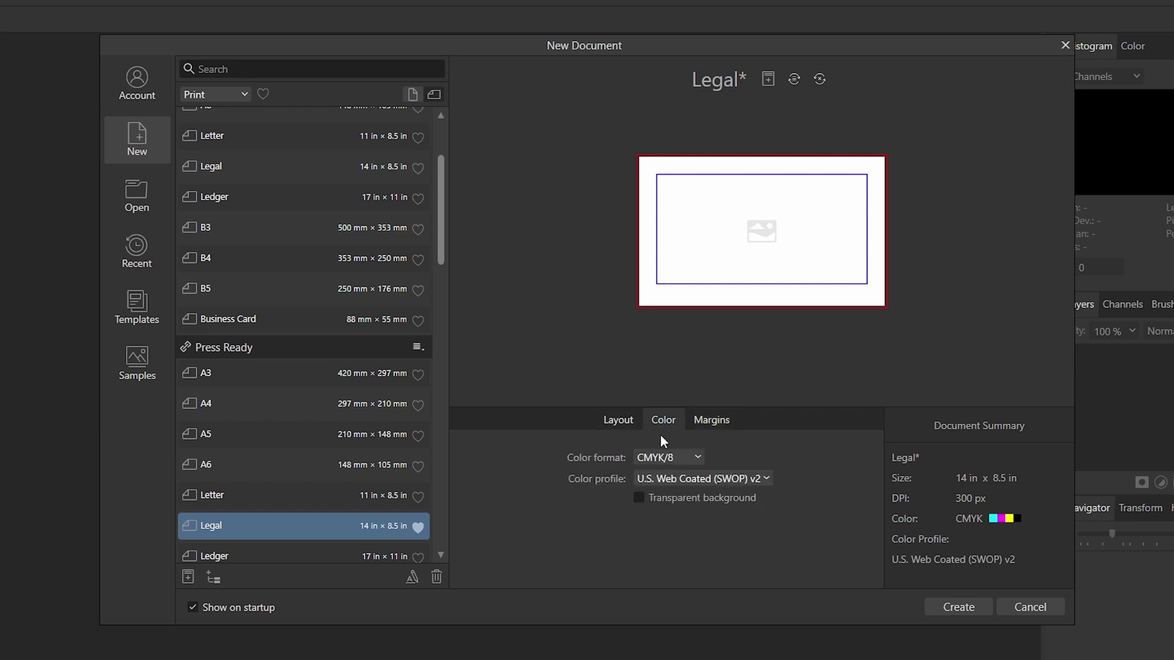
left_click(216, 402)
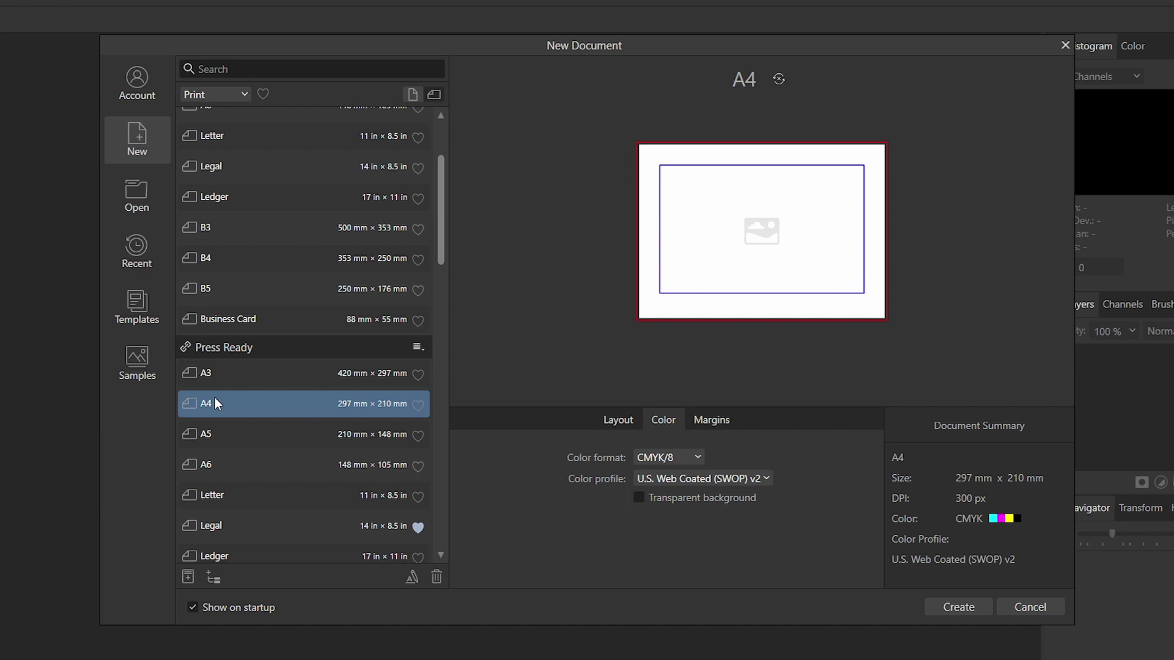
Set the page width and page height of the A4 layout to 100 mm each.
left_click(609, 428)
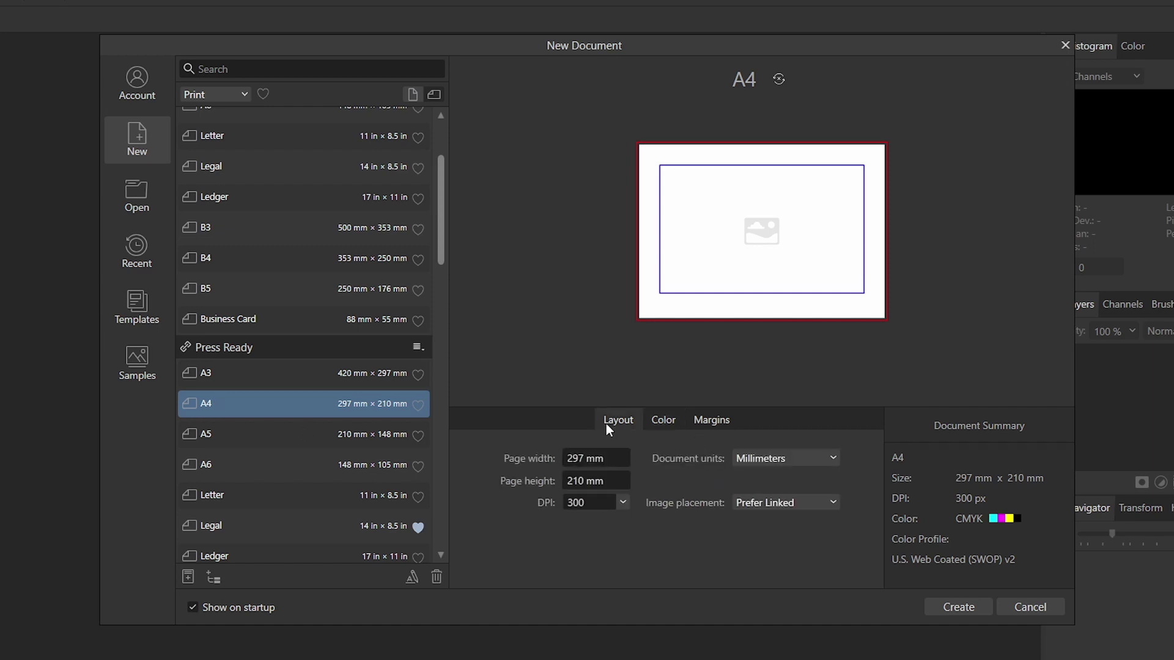
left_click(574, 459)
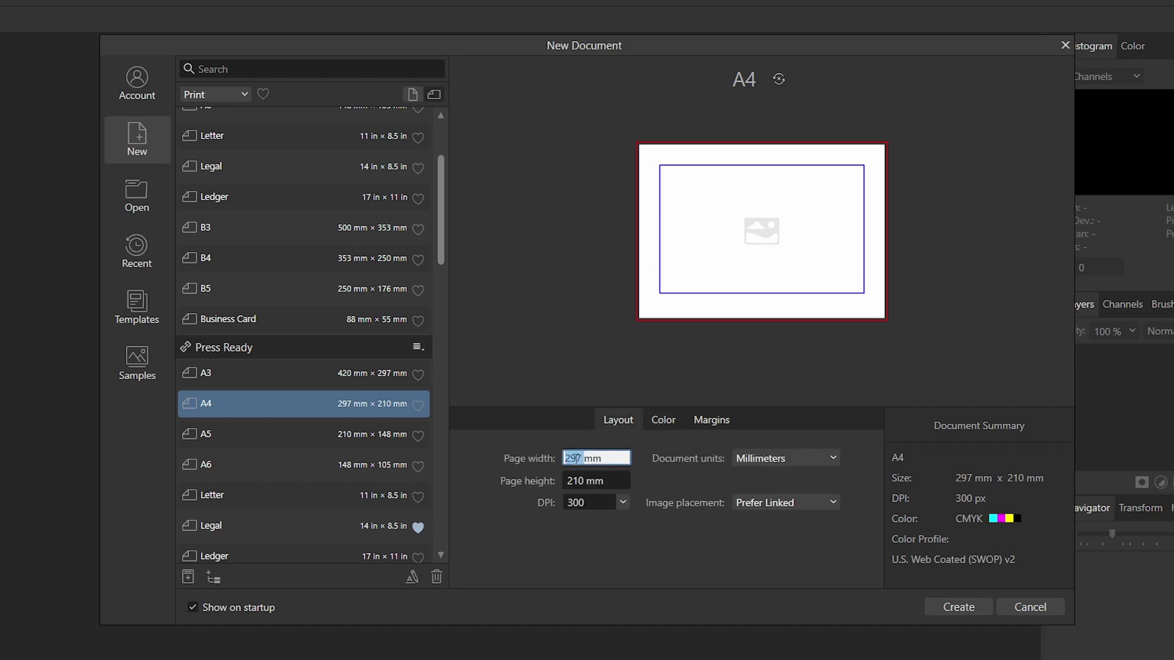
type("100")
left_click(572, 482)
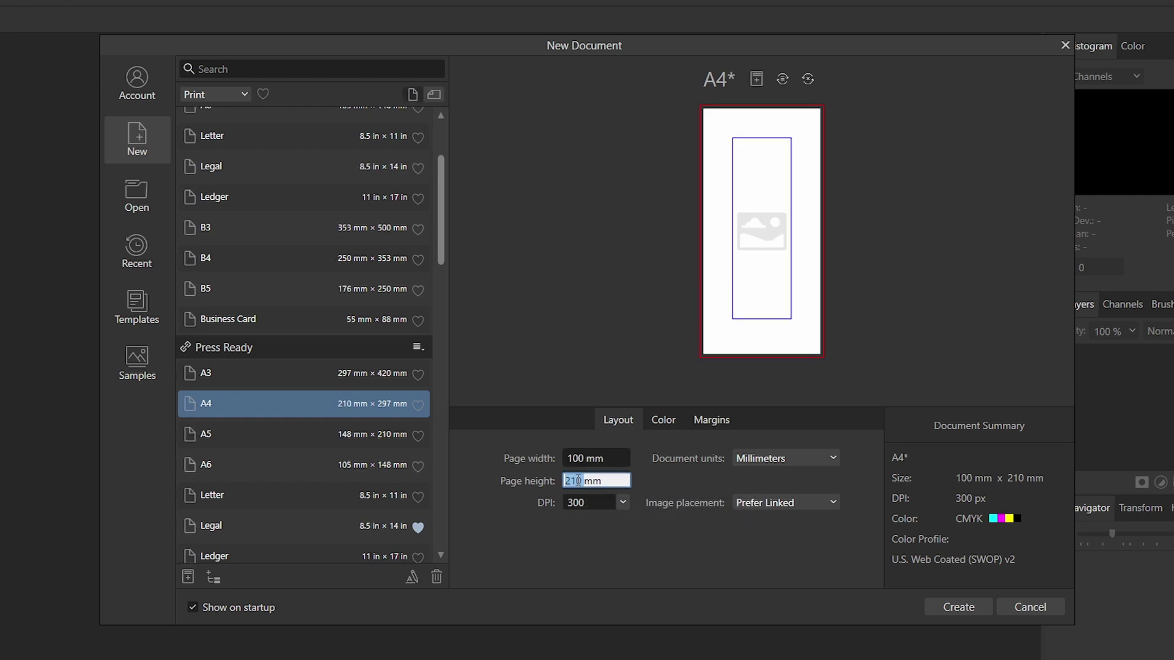
type("1")
type("0")
left_click(607, 458)
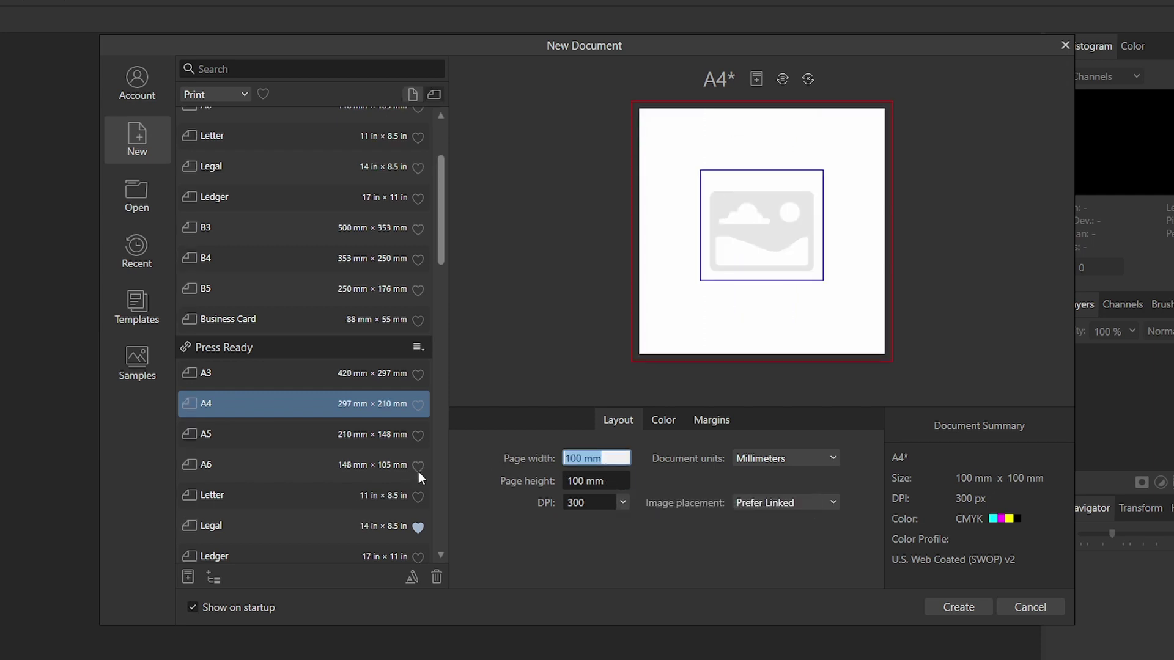
Save the current document settings as a preset named 100x100 in the Press Ready category.
left_click(189, 578)
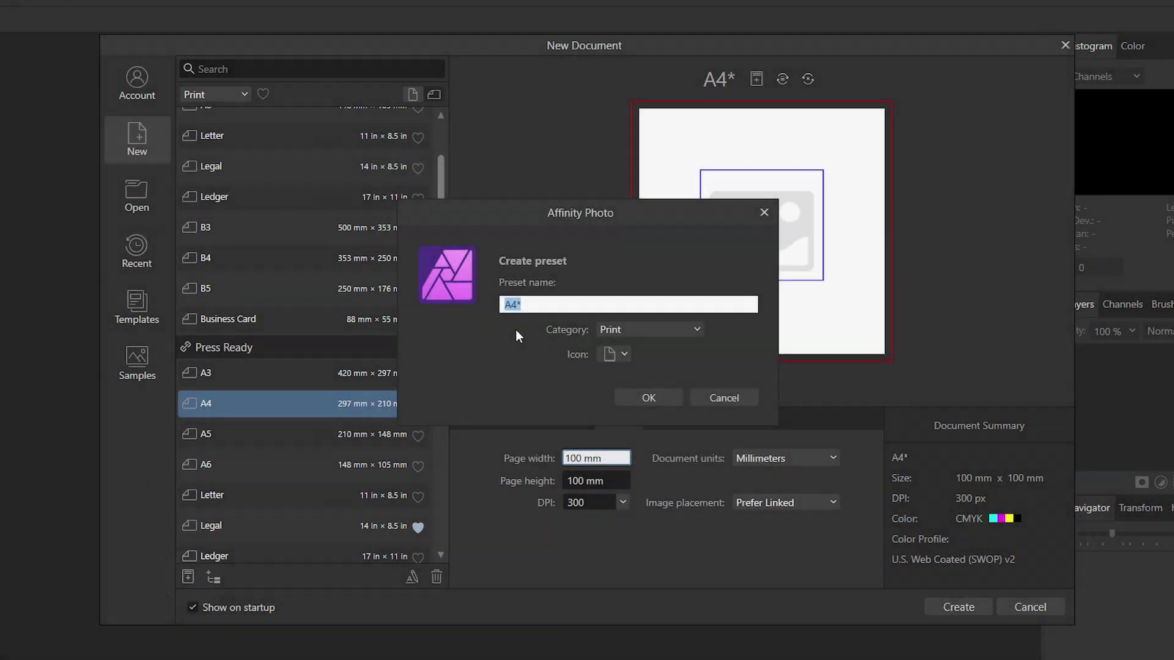
type("100")
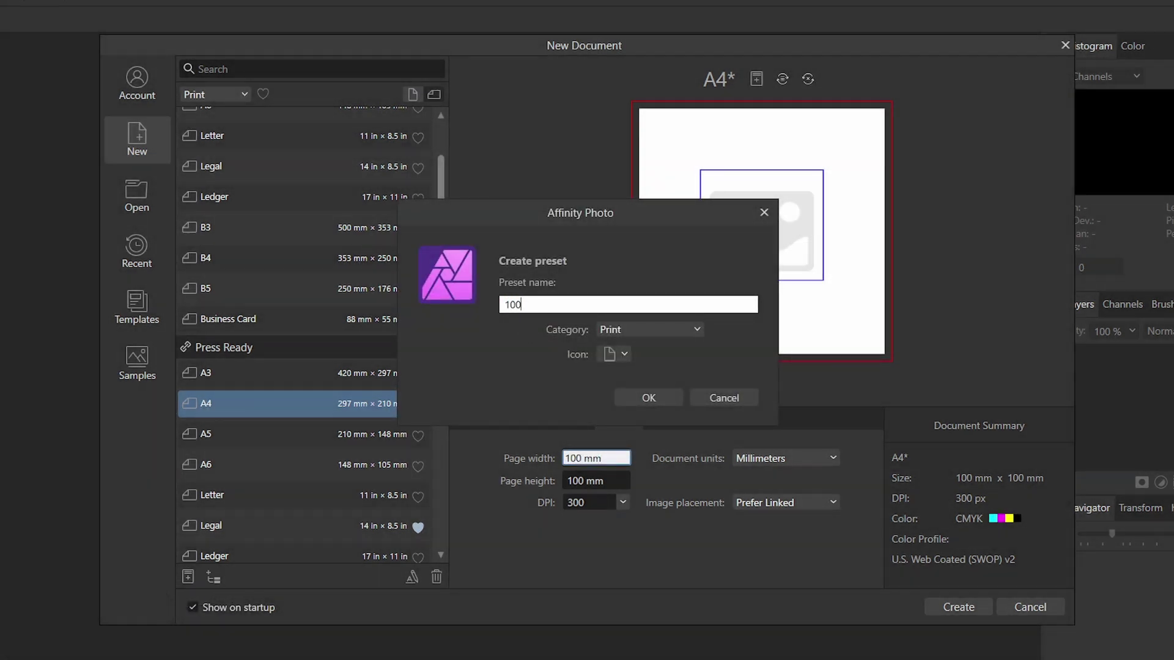
type("x100")
left_click(698, 329)
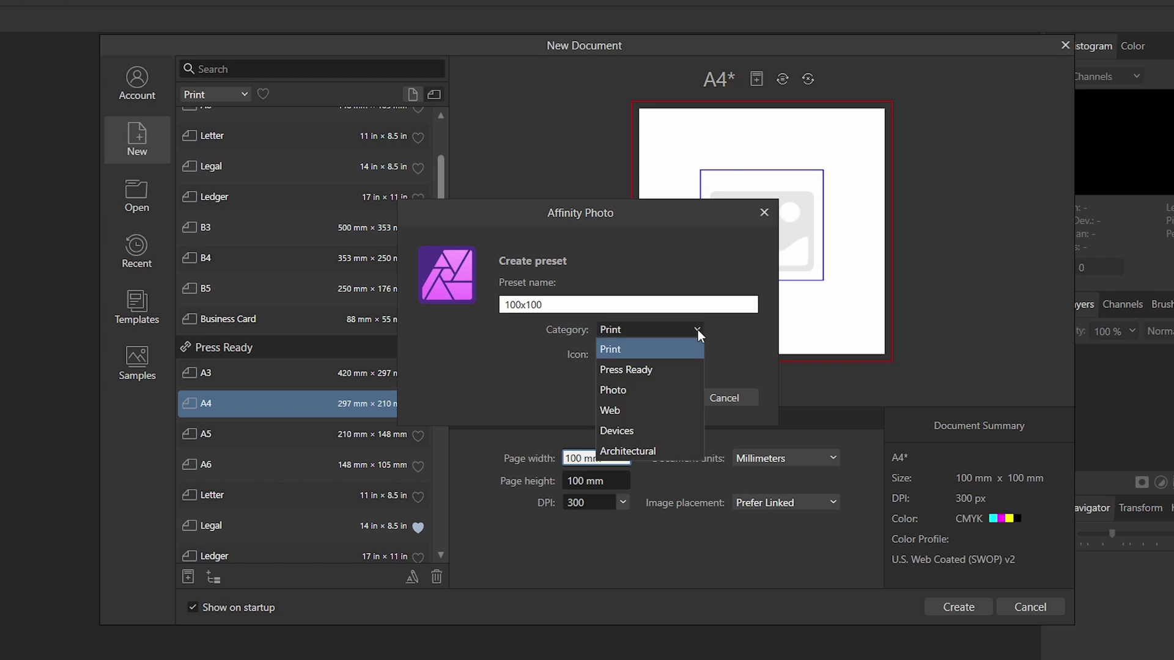
left_click(659, 368)
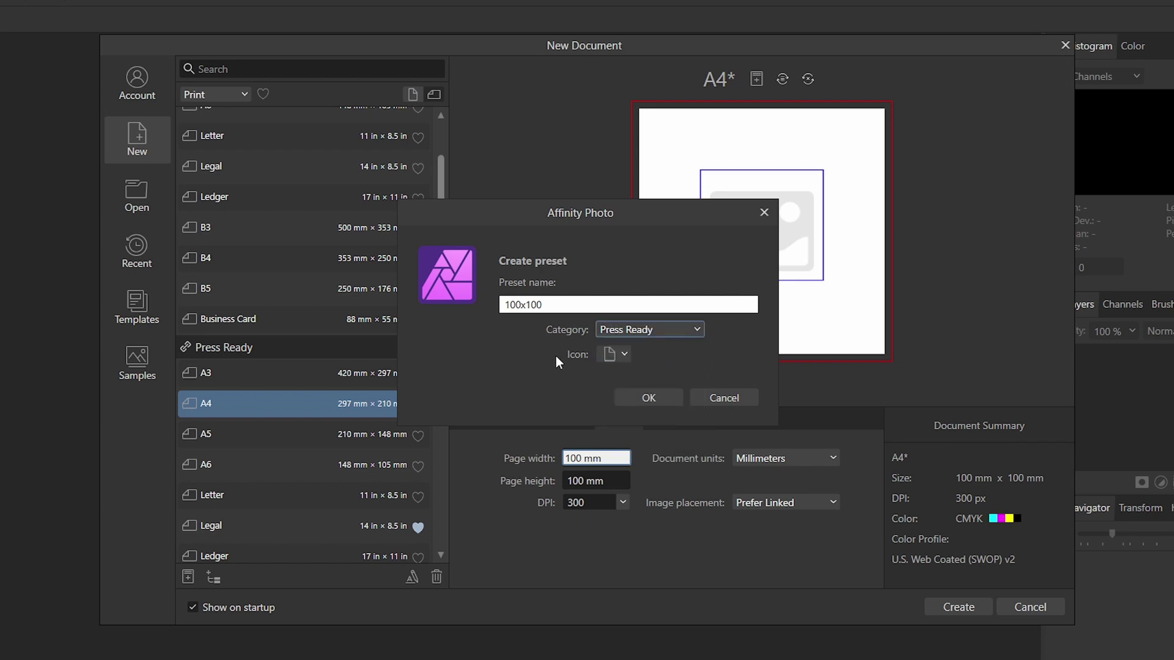
left_click(626, 354)
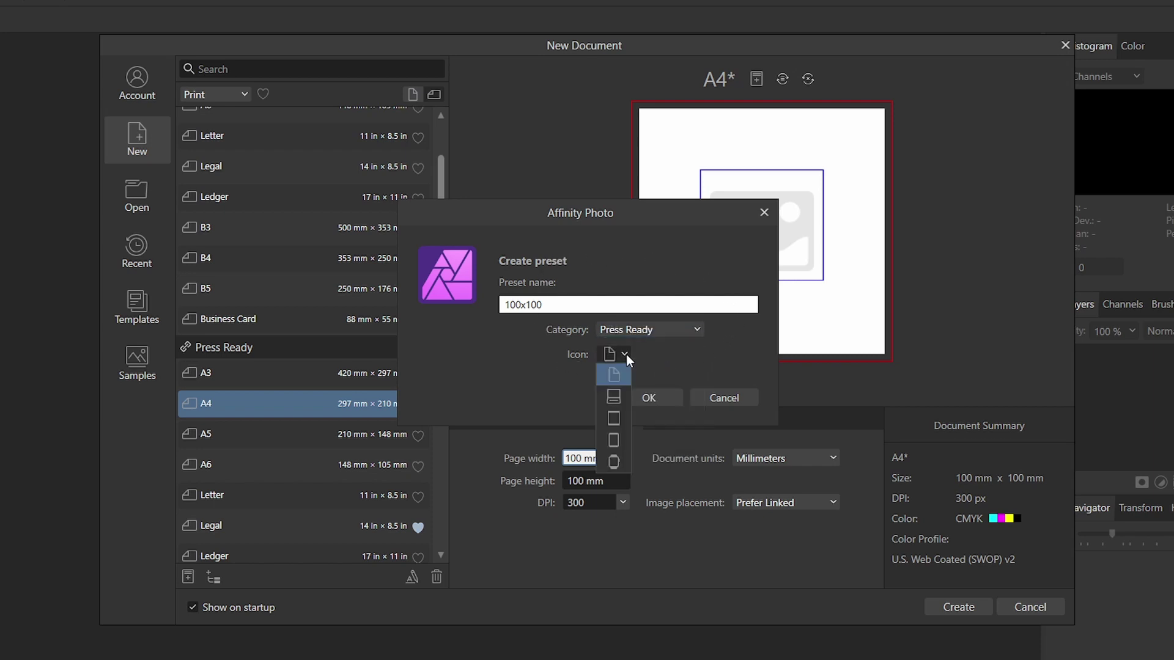
left_click(688, 363)
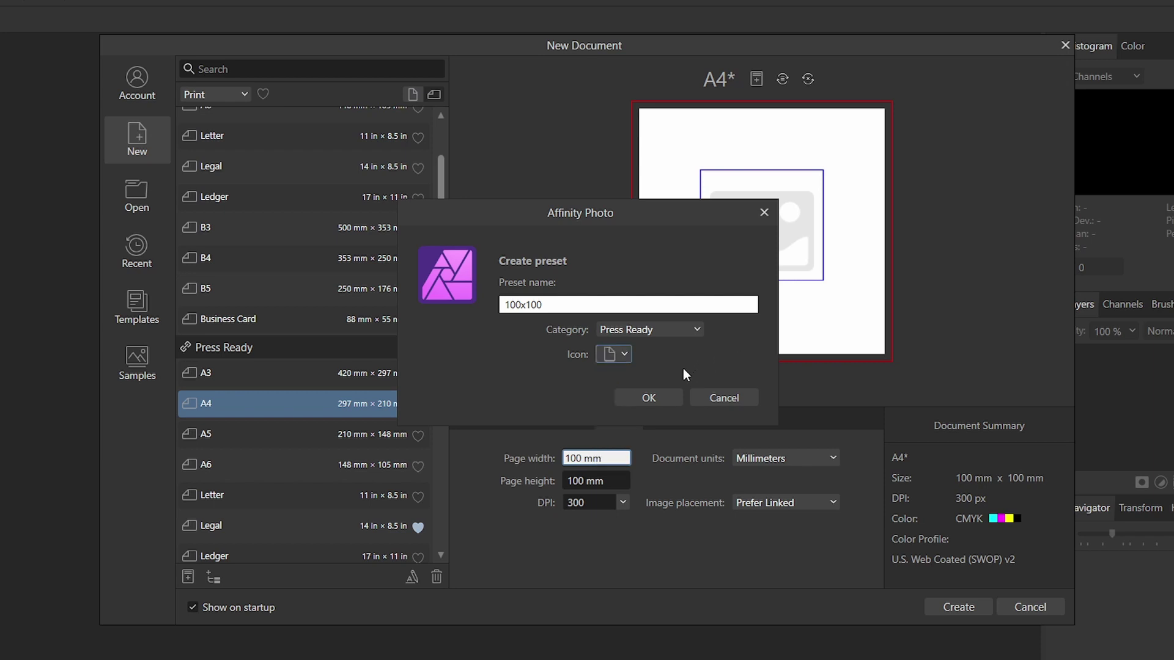
left_click(644, 398)
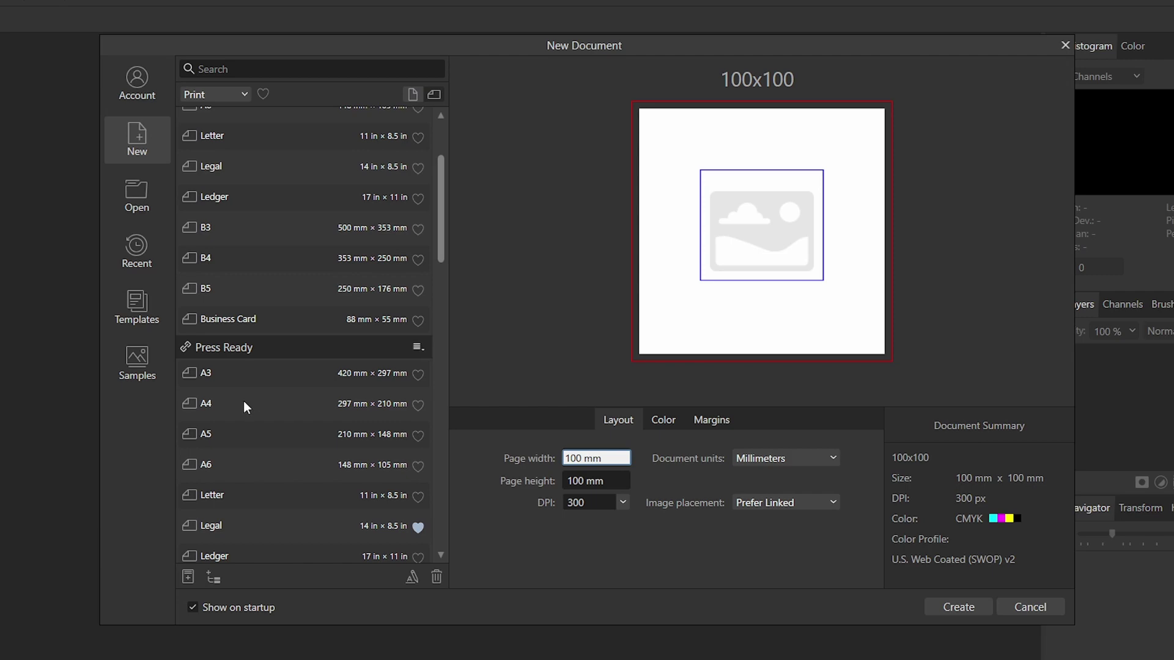
Mark the 100x100 preset as a favourite and filter the preset list to show only favourites.
scroll(243, 401, "down", 1)
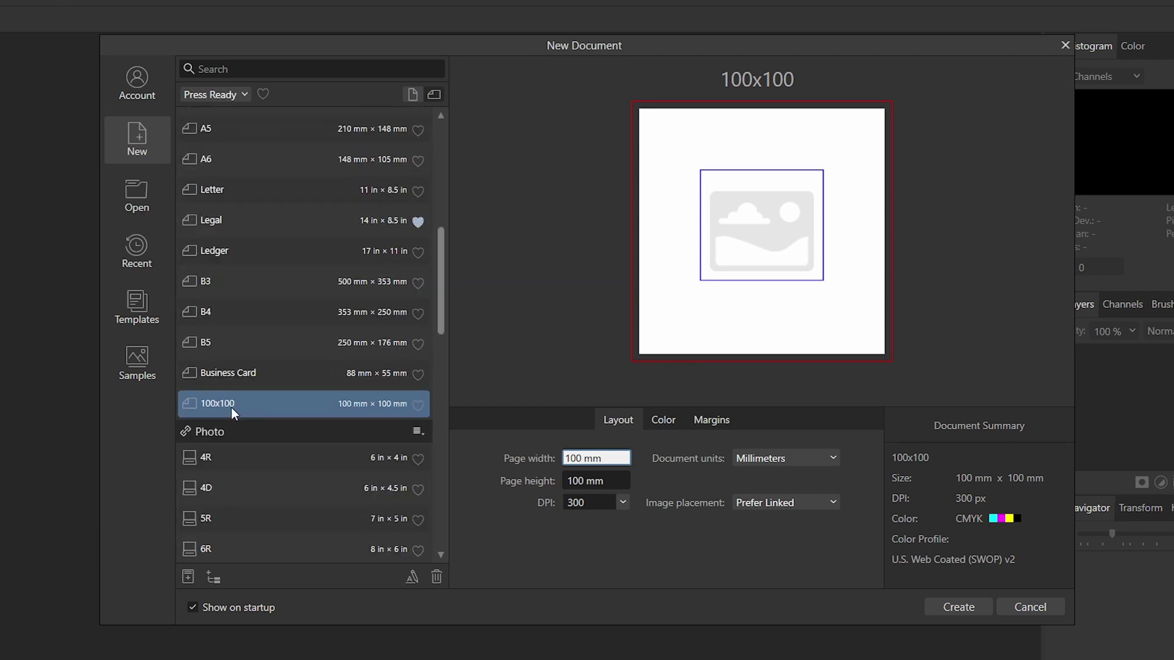
left_click(248, 373)
left_click(254, 402)
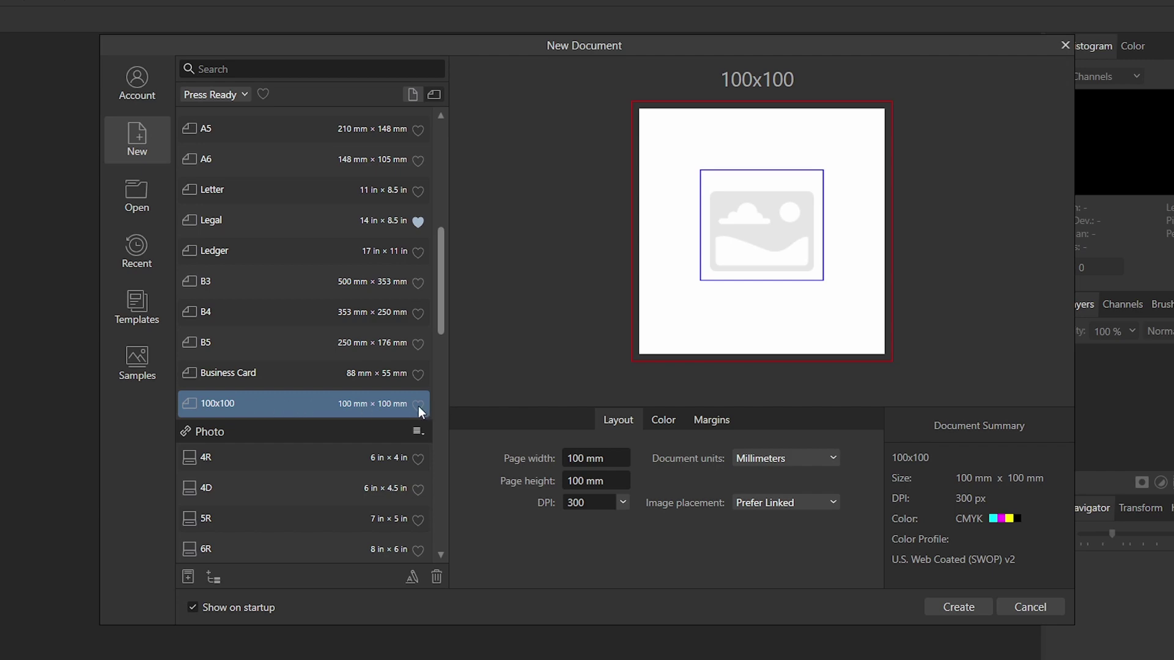
scroll(215, 264, "up", 10)
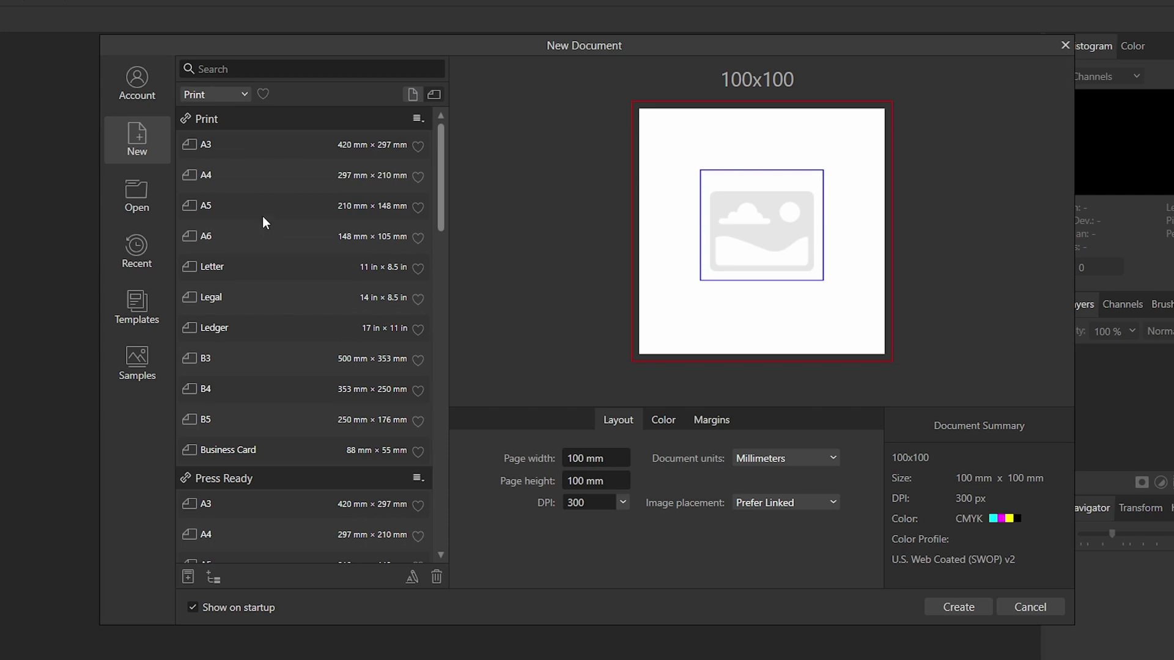
left_click(263, 94)
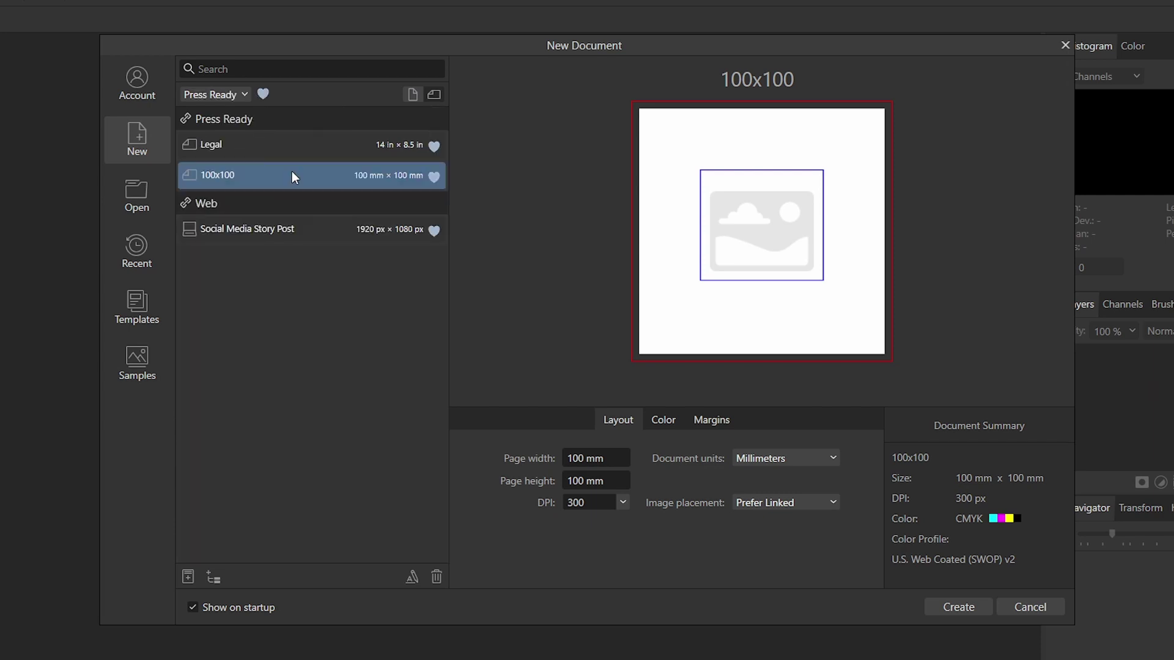
Create a document from the 100x100 preset and activate the Move tool.
left_click(958, 607)
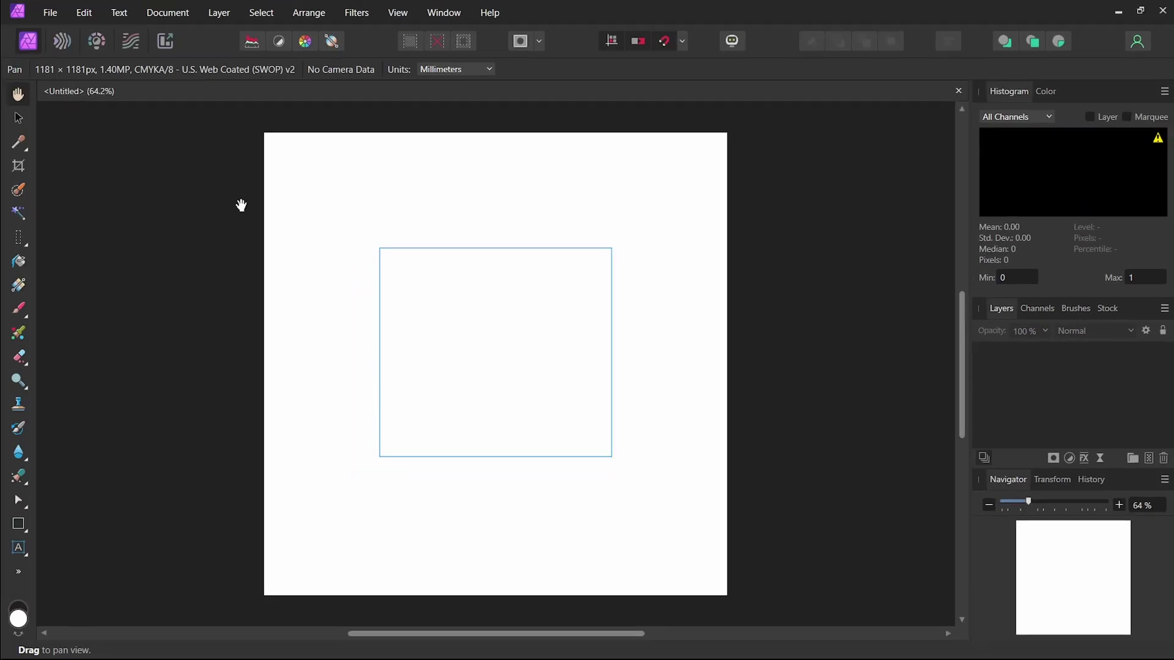
left_click(19, 119)
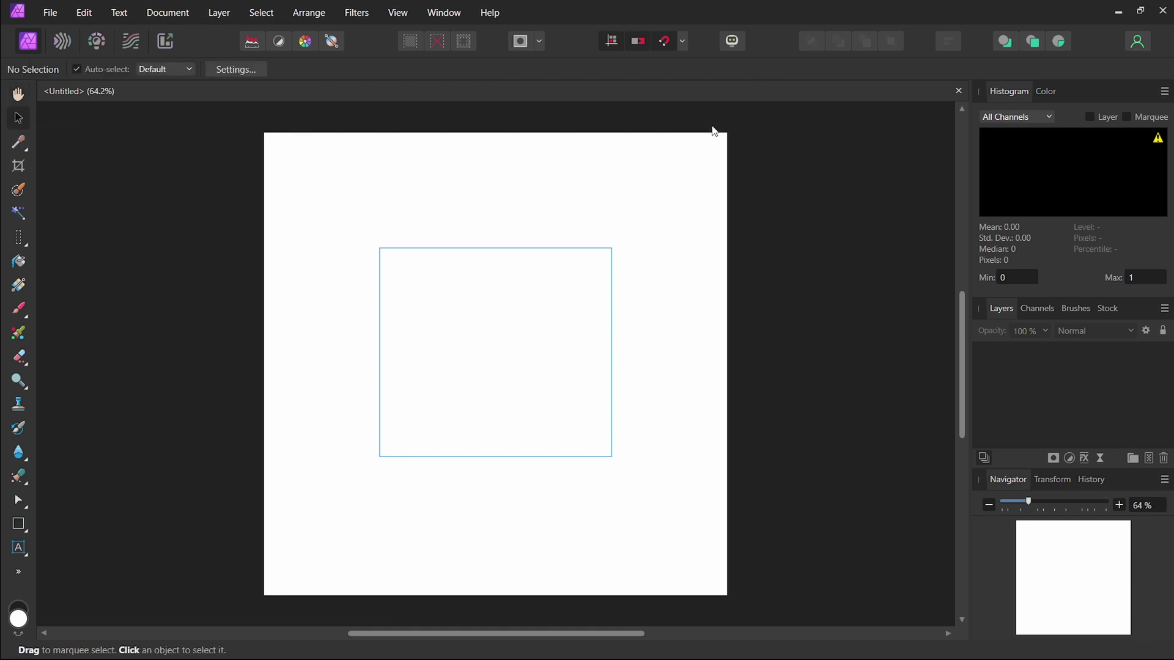
scroll(723, 199, "down", 1)
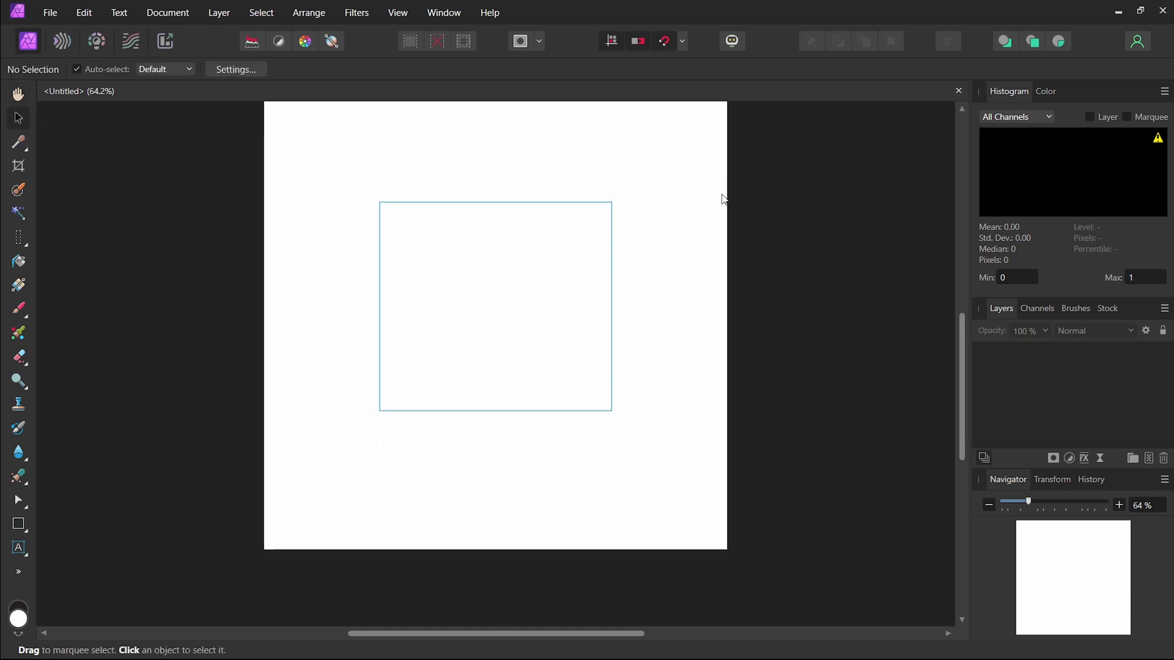
scroll(723, 199, "up", 1)
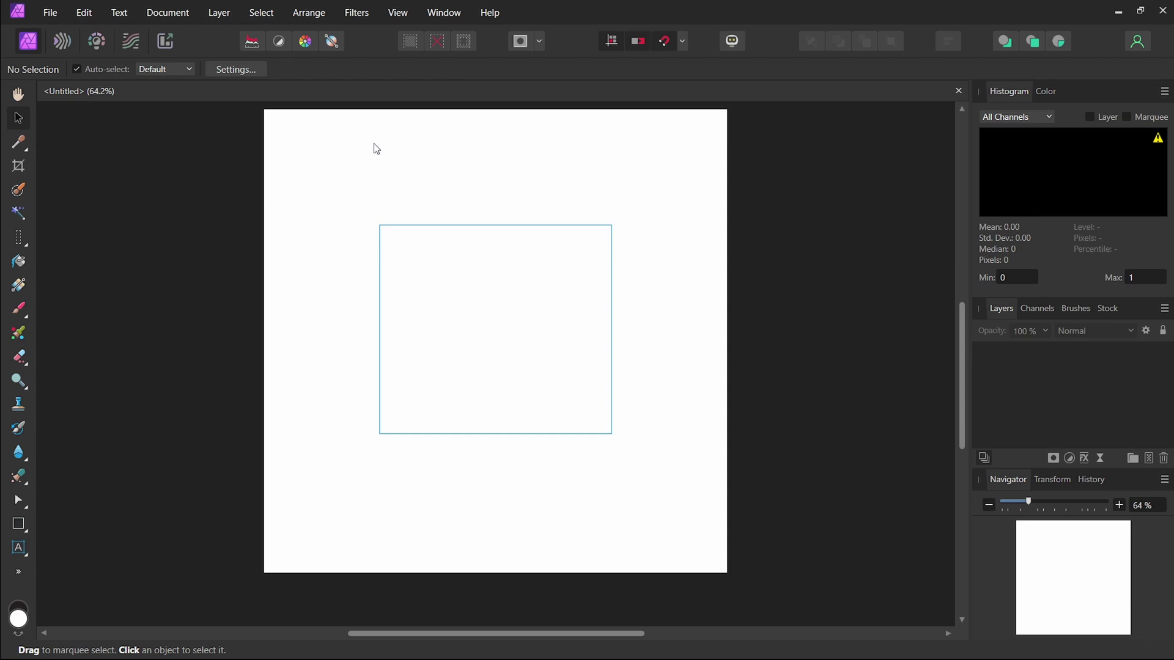
Turn off the margins of the open document in its margin settings.
left_click(167, 14)
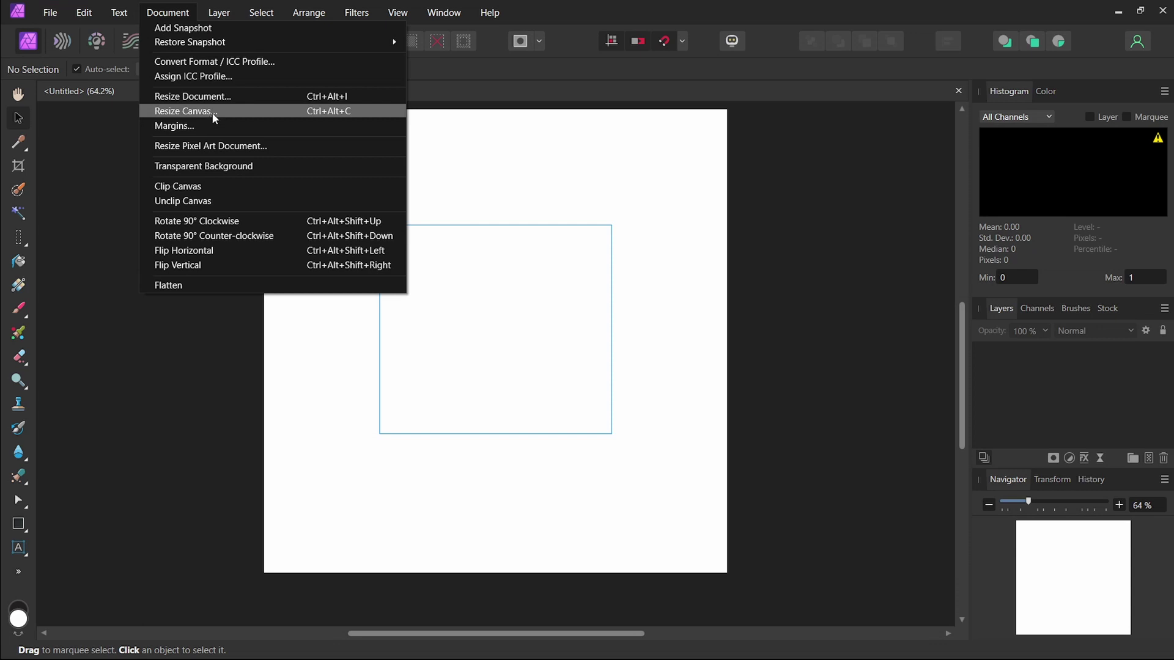
left_click(212, 128)
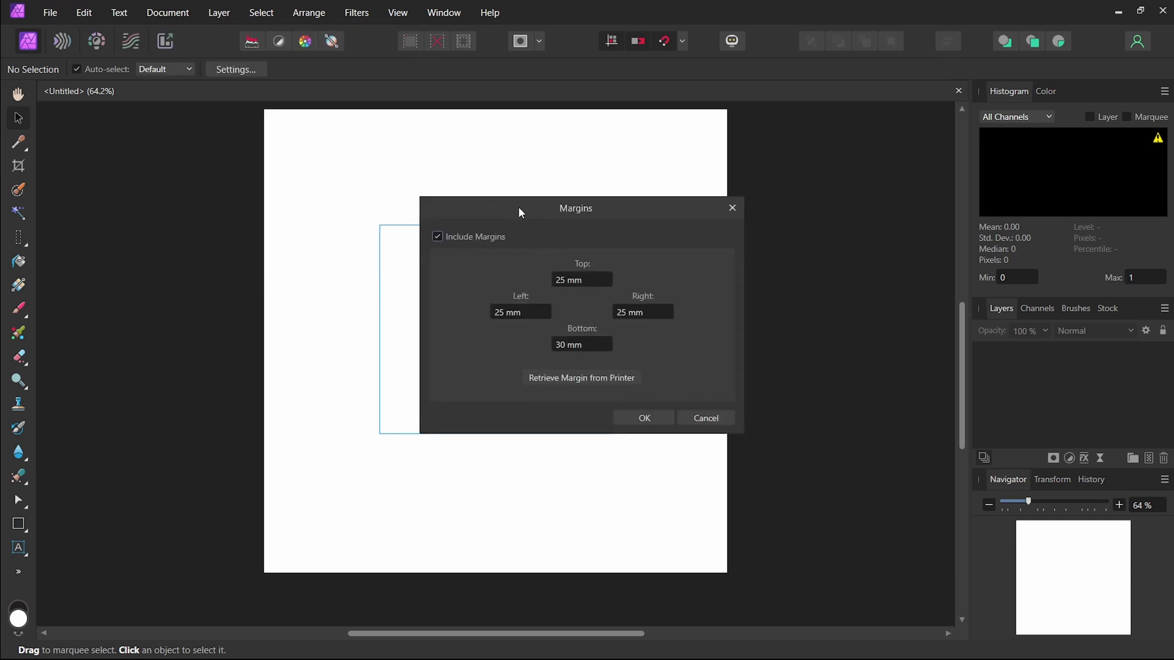
left_click_drag(553, 208, 744, 136)
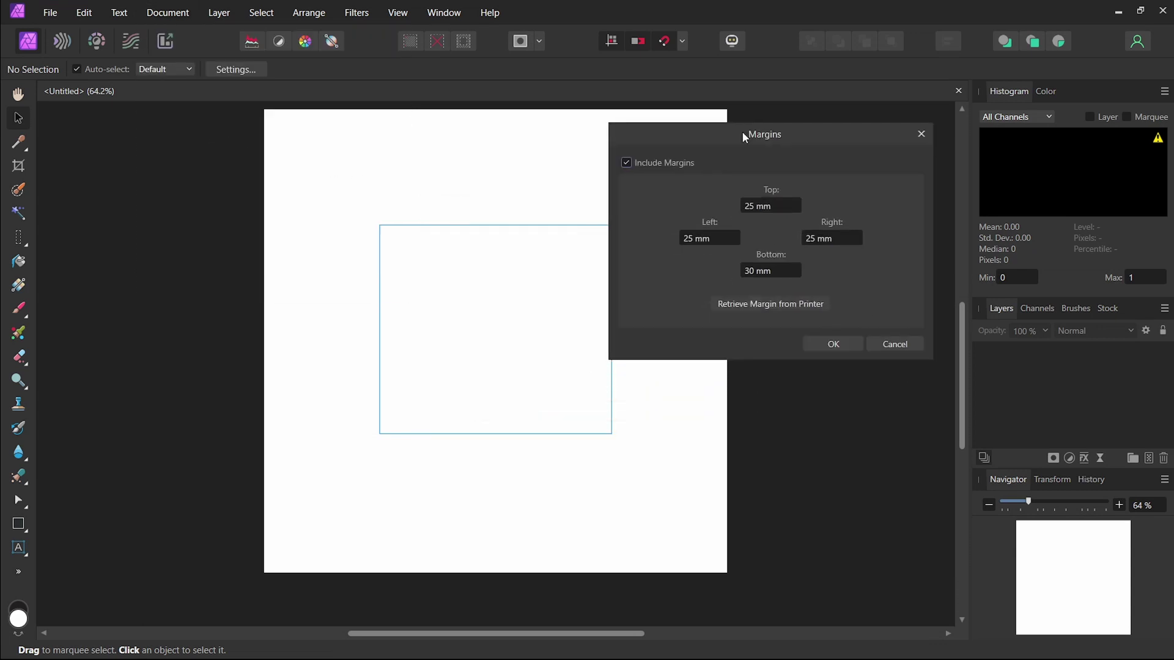
left_click(627, 163)
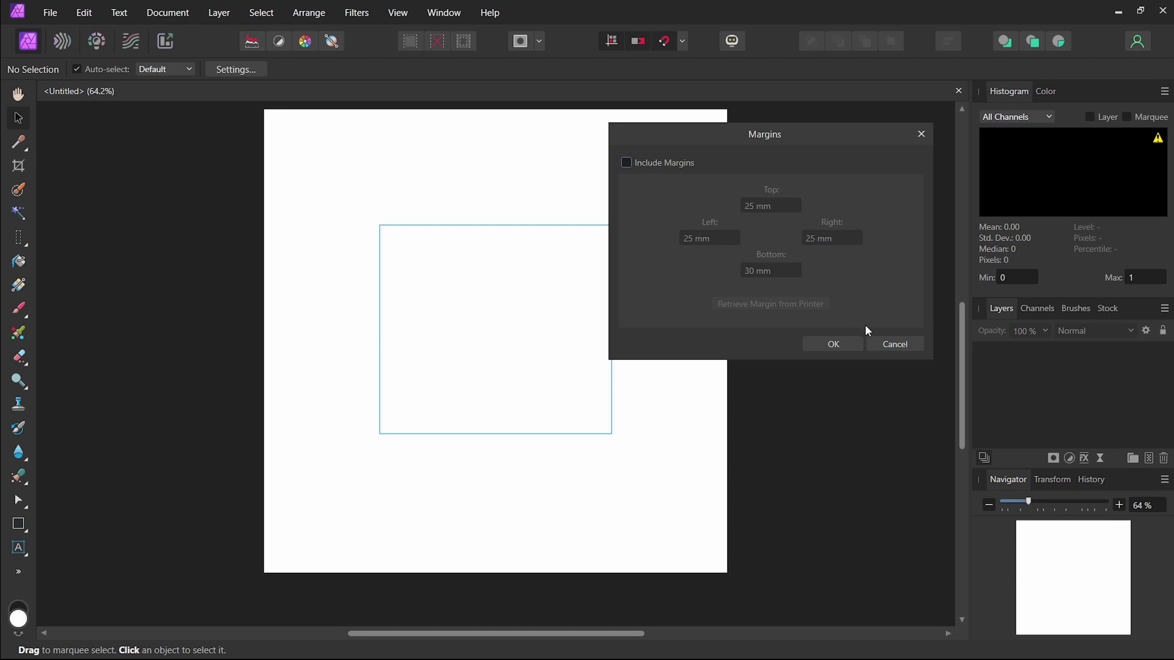
left_click(833, 344)
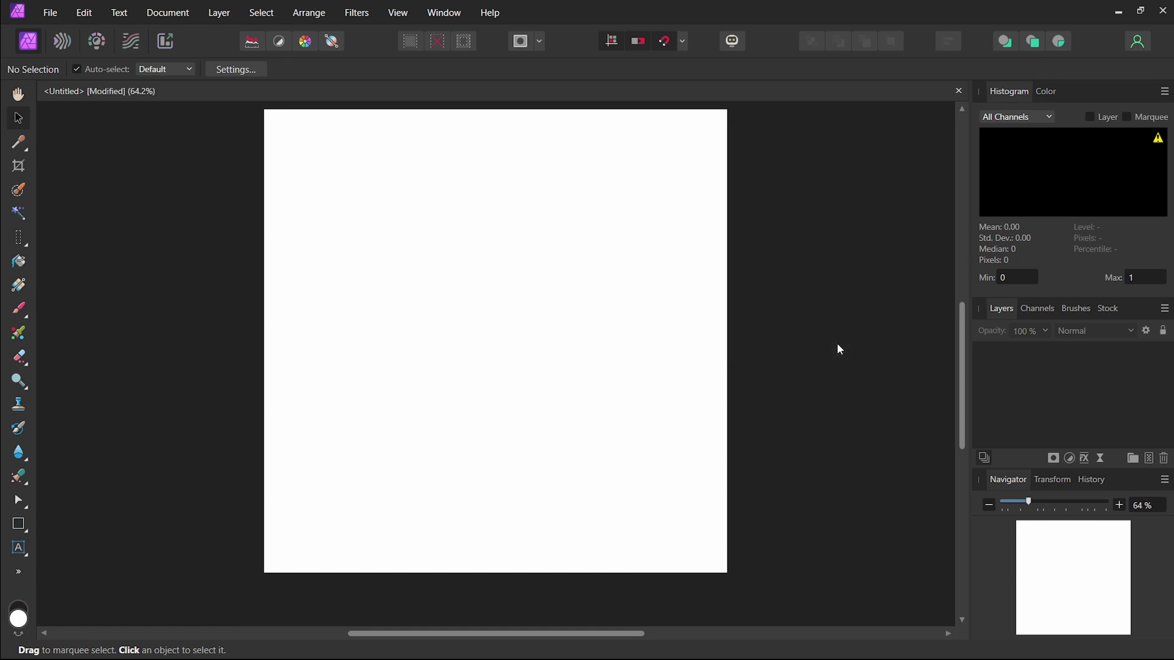
left_click(164, 8)
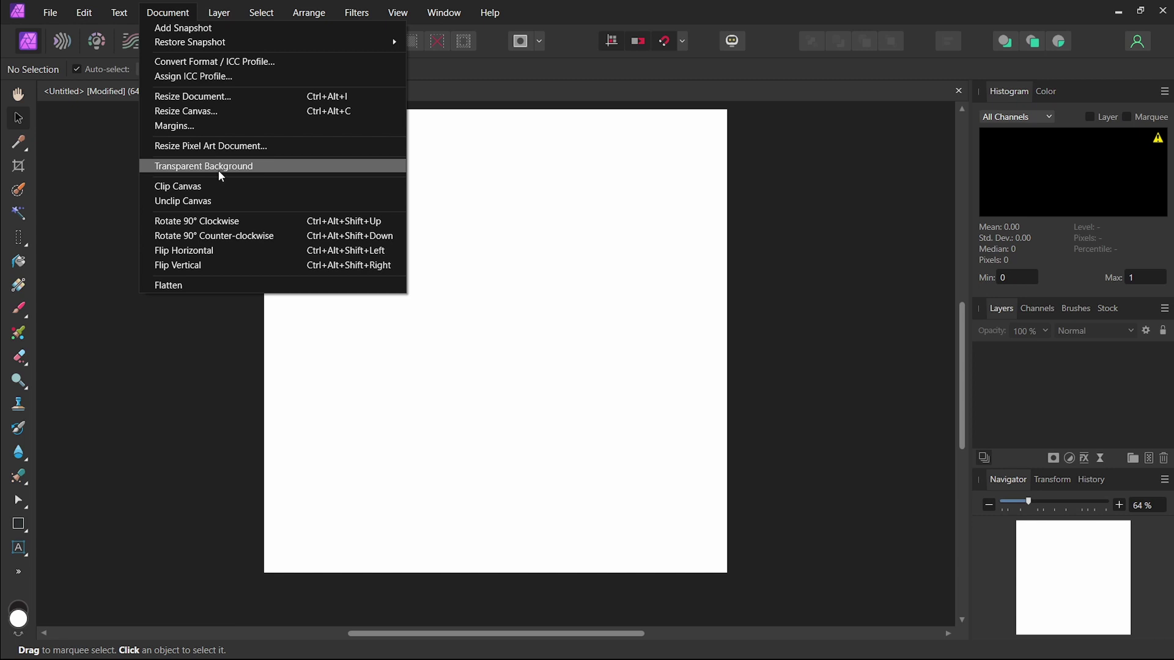
left_click(505, 205)
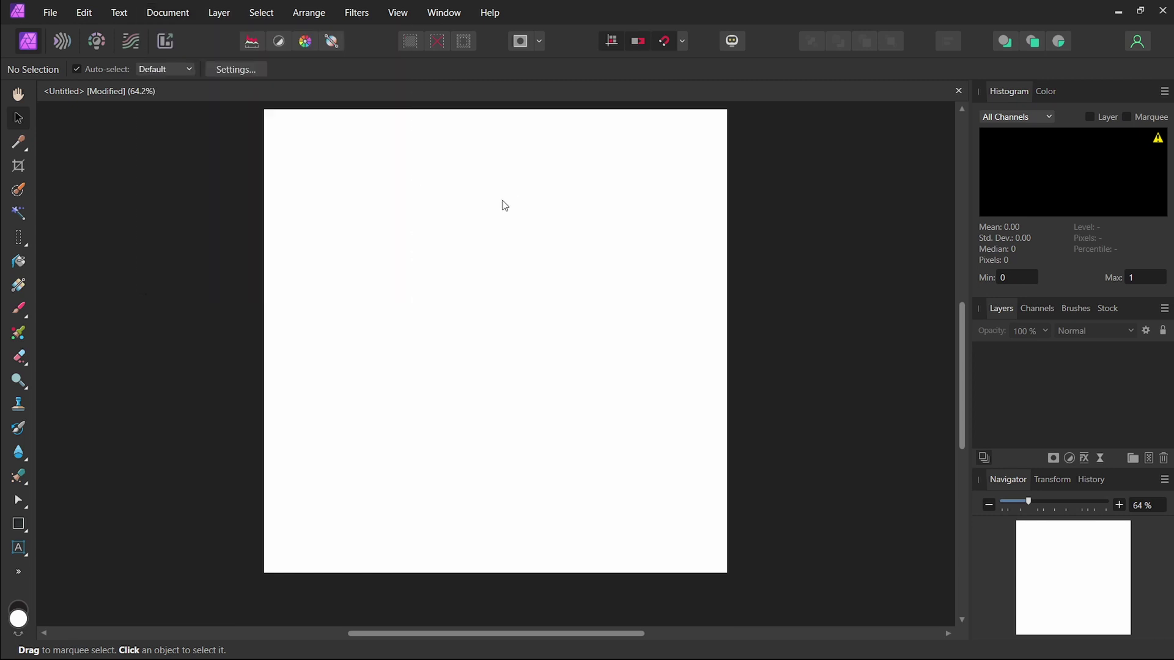